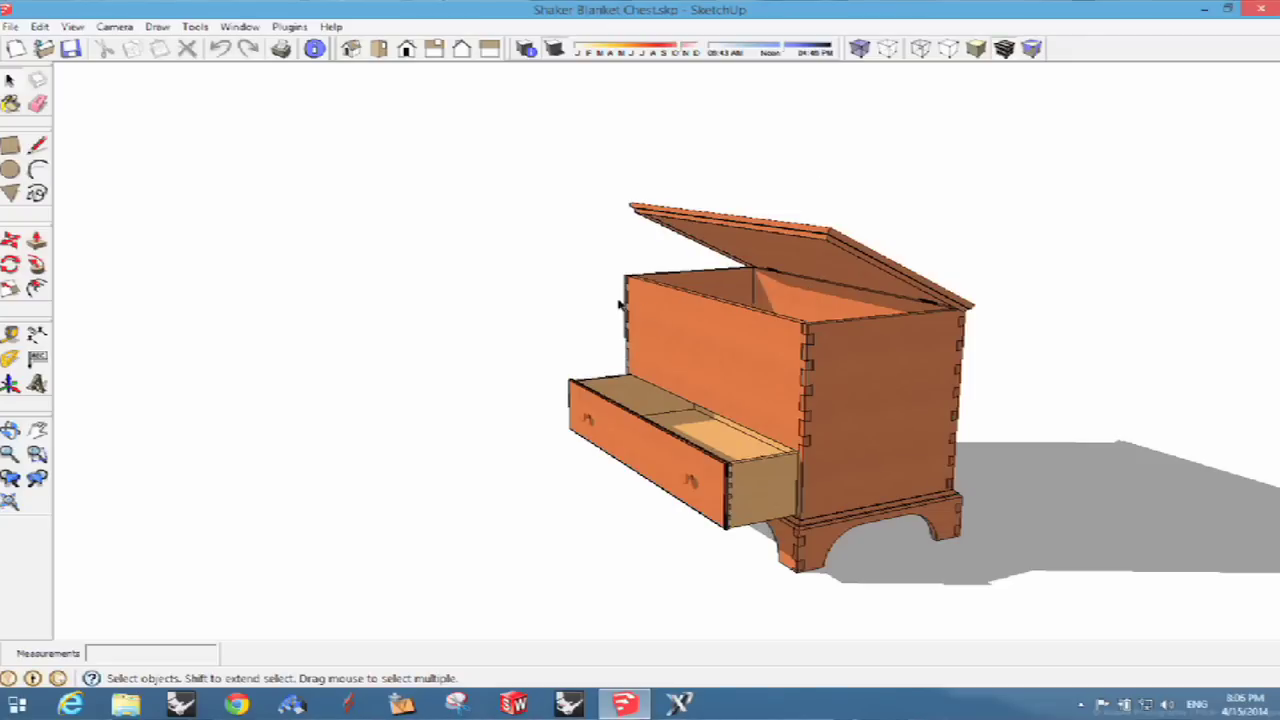
Orbit the blanket chest to a front view, then to its left side, and zoom in
middle_click_drag(409, 325, 930, 400)
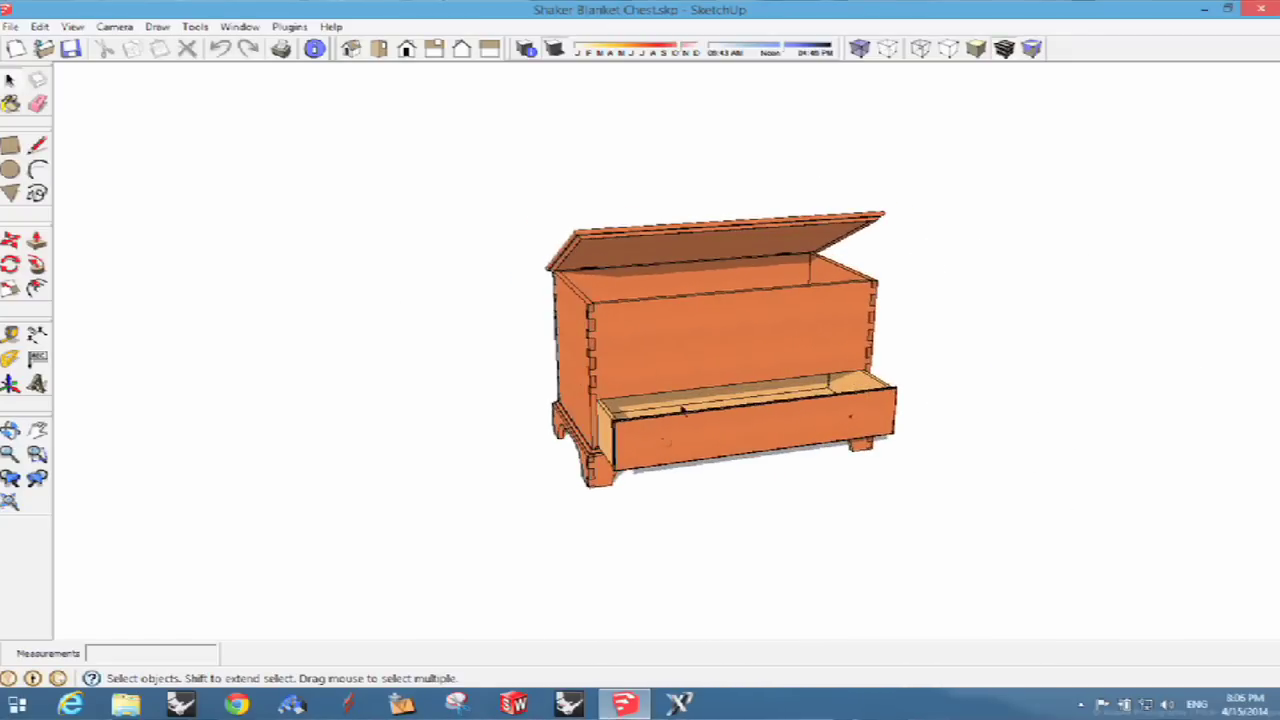
middle_click_drag(760, 440, 726, 474)
scroll(700, 422, "up", 3)
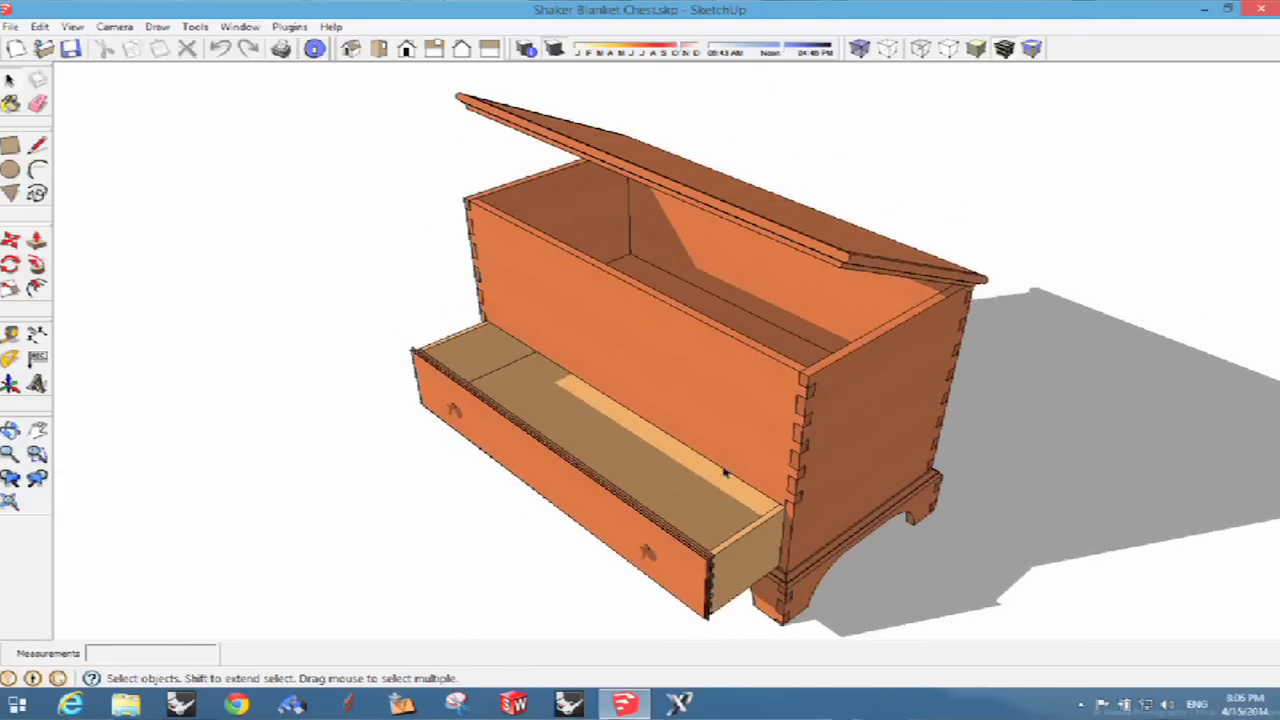
Switch to X-ray and orbit the translucent chest through front and three-quarter views
left_click(859, 49)
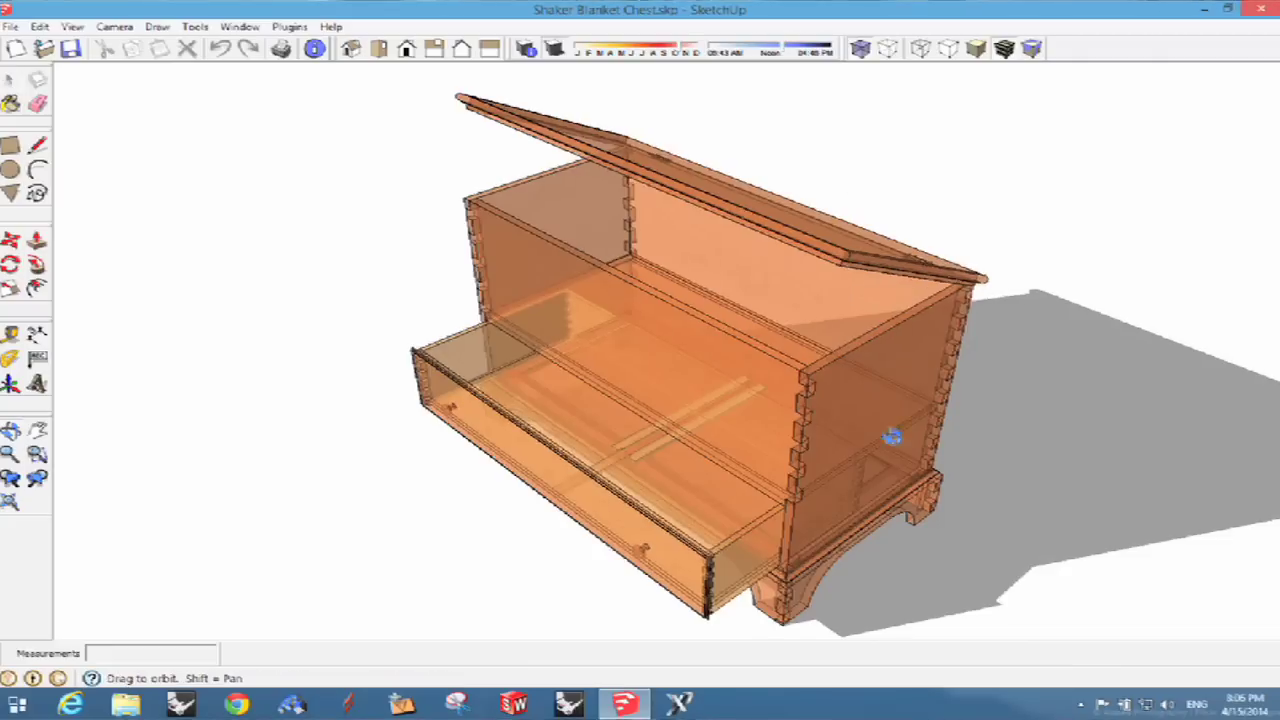
middle_click_drag(889, 437, 935, 366)
middle_click_drag(665, 445, 520, 320)
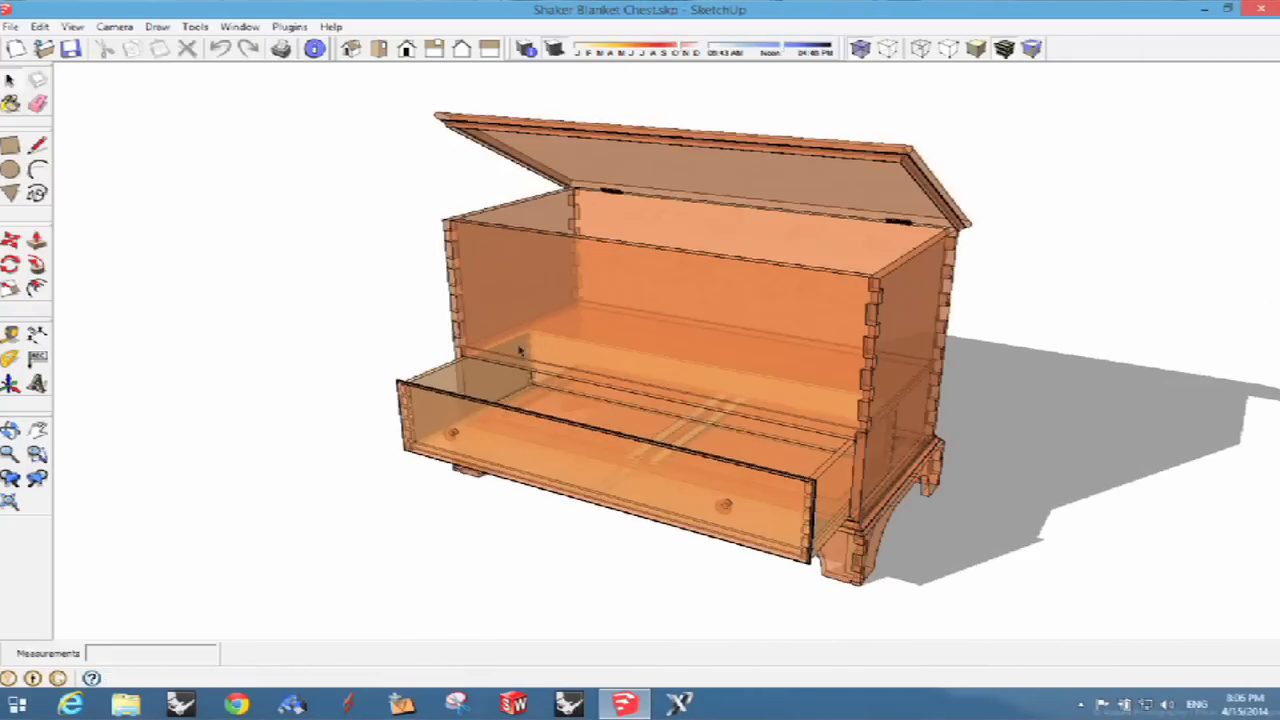
scroll(517, 314, "up", 5)
middle_click_drag(560, 383, 914, 429)
scroll(914, 429, "down", 5)
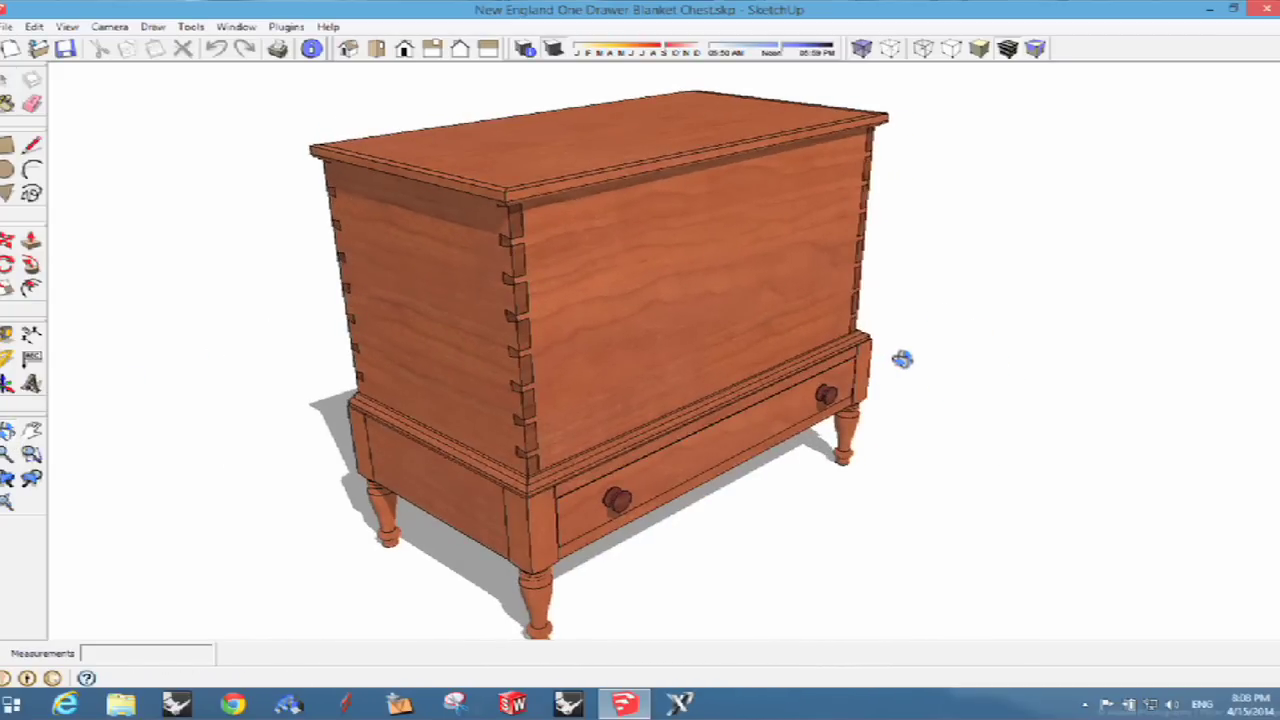
Orbit the New England chest, turn on X-ray, and view it from the left front
middle_click_drag(902, 359, 589, 403)
middle_click_drag(940, 391, 909, 239)
left_click(860, 50)
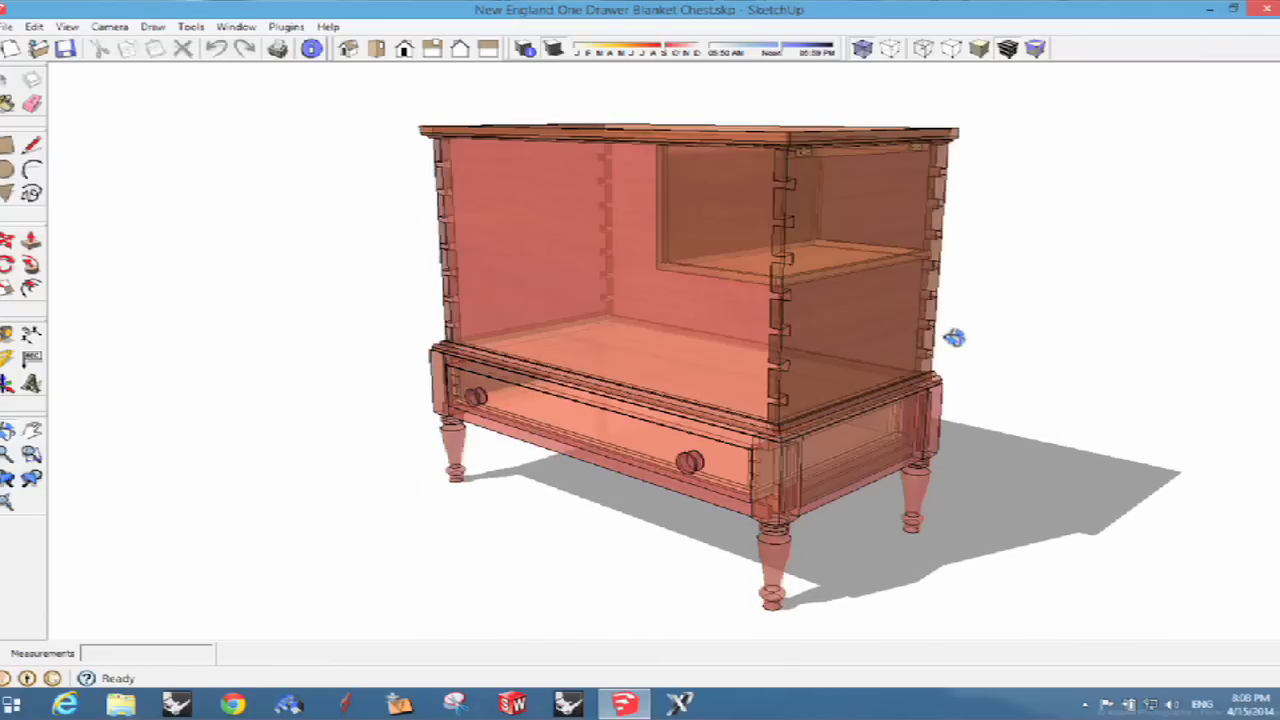
middle_click_drag(954, 337, 723, 393)
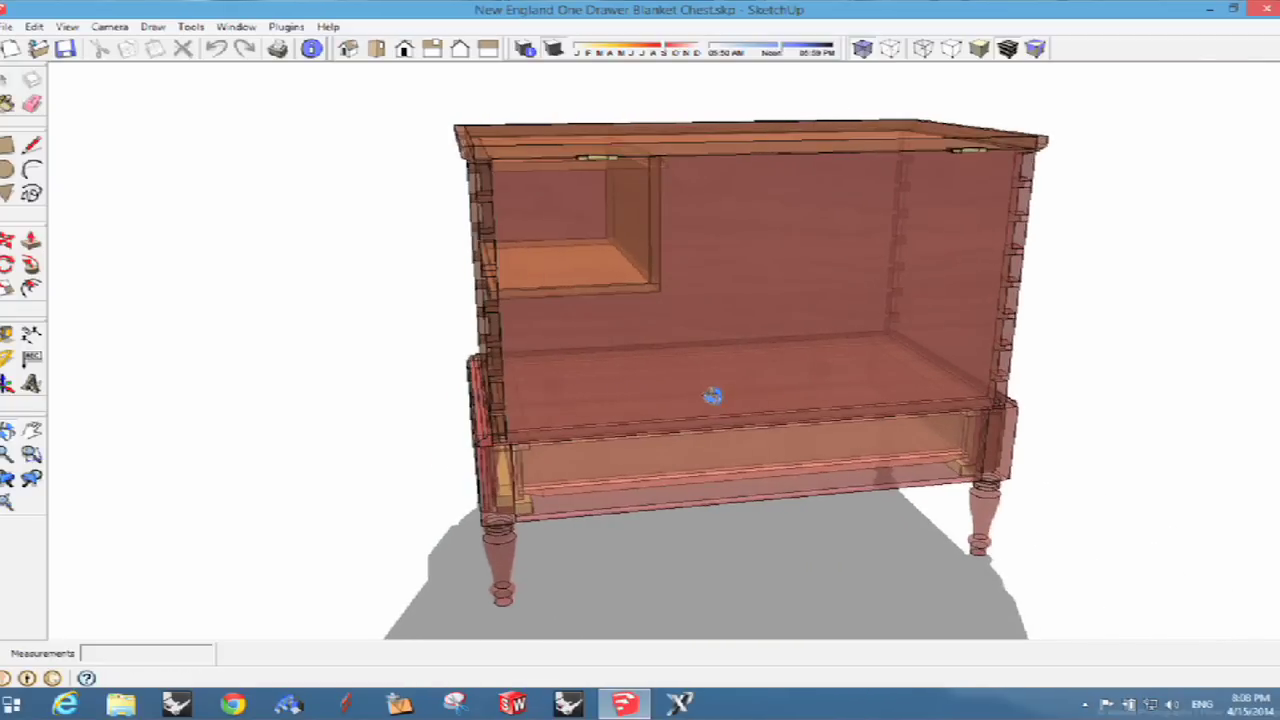
middle_click_drag(707, 369, 900, 366)
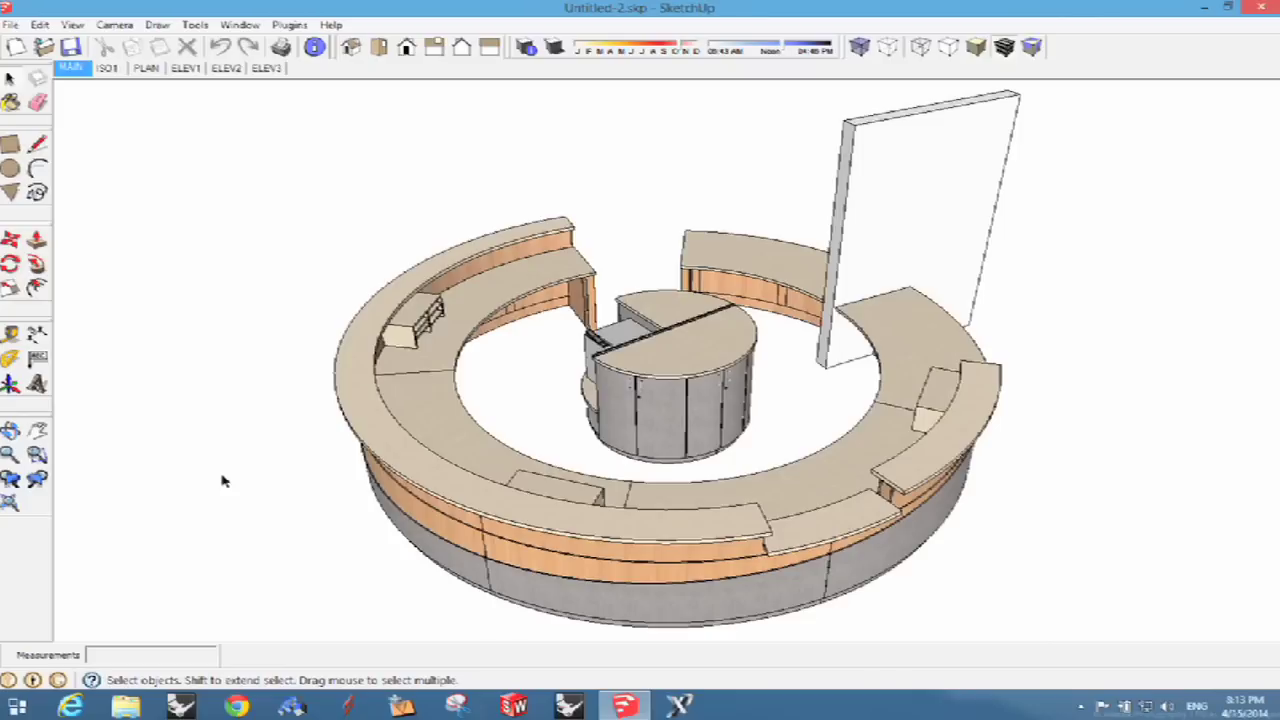
Orbit the circular desk lower, switch to X-ray, and zoom in around the translucent desk
middle_click_drag(476, 478, 925, 428)
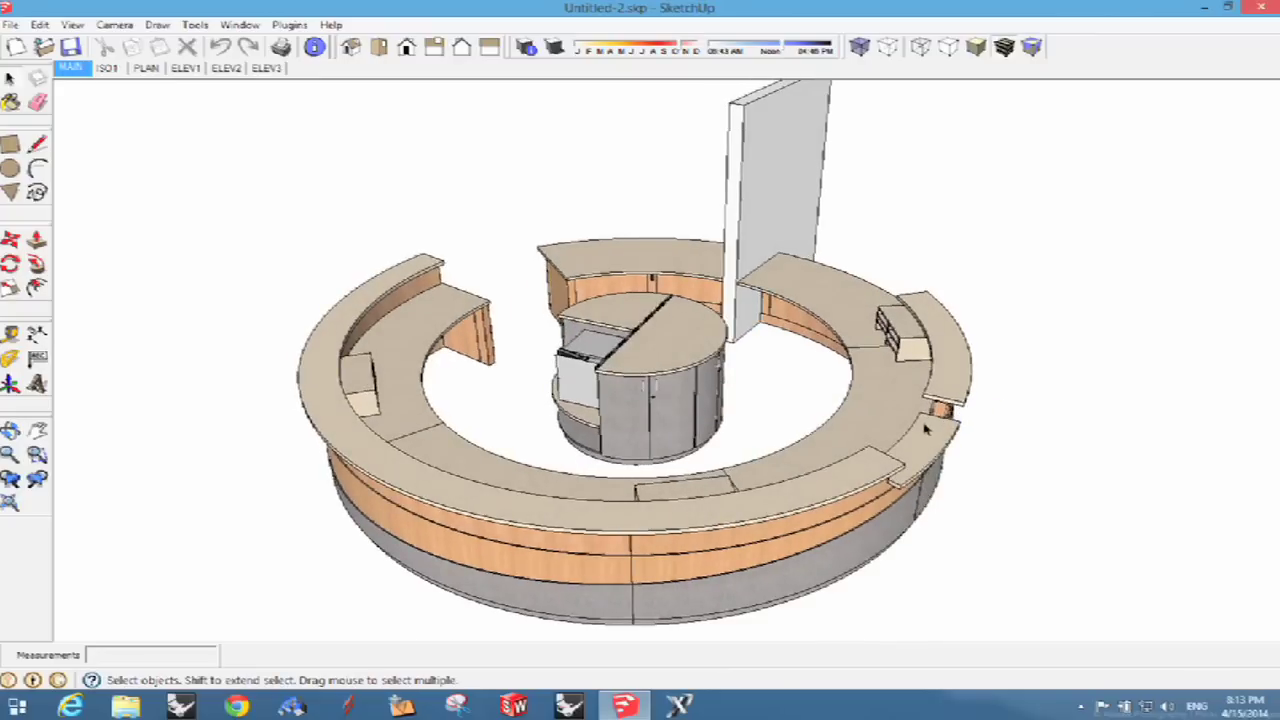
left_click(859, 47)
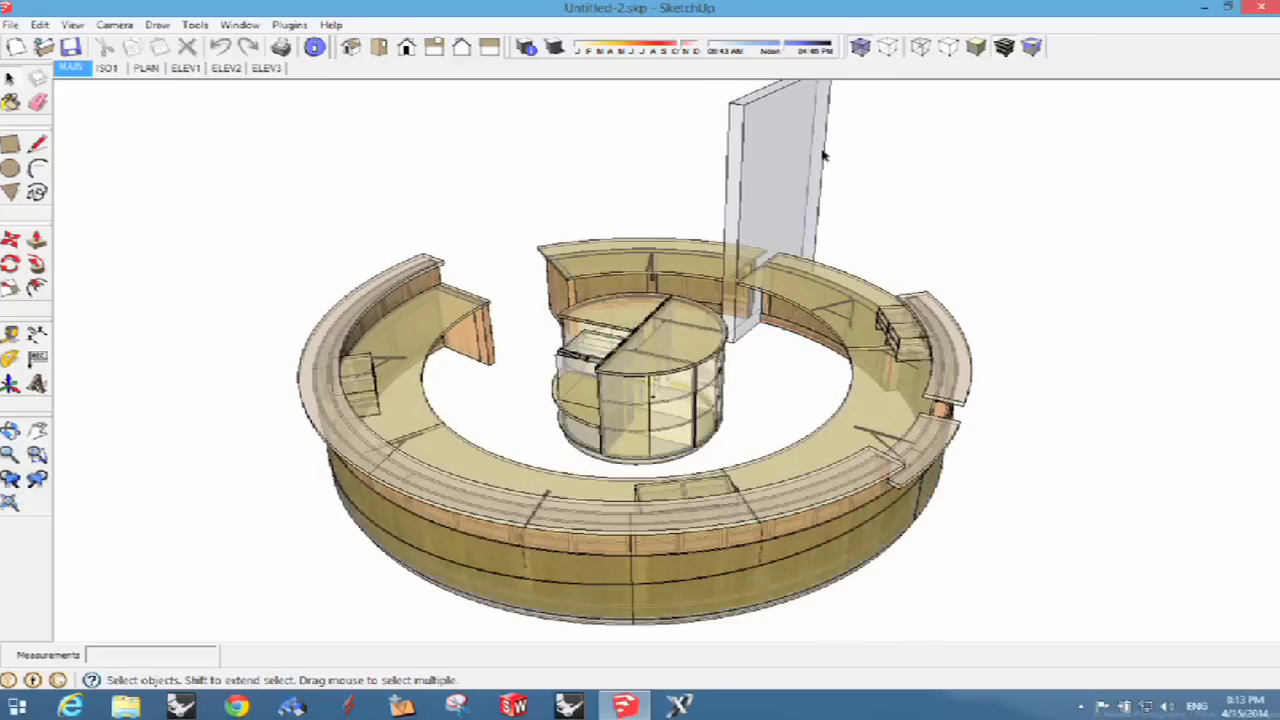
middle_click_drag(660, 335, 487, 346)
scroll(558, 260, "down", 3)
scroll(558, 246, "up", 8)
scroll(558, 246, "up", 3)
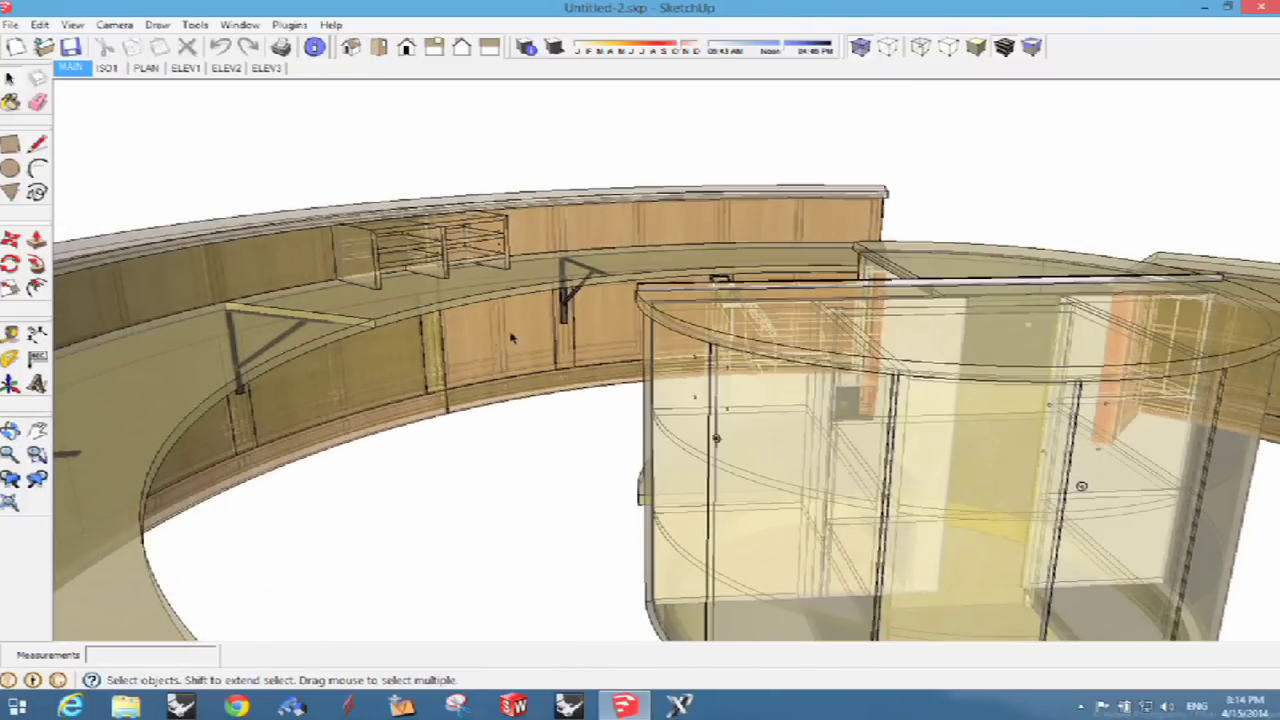
scroll(511, 338, "up", 5)
scroll(500, 330, "down", 5)
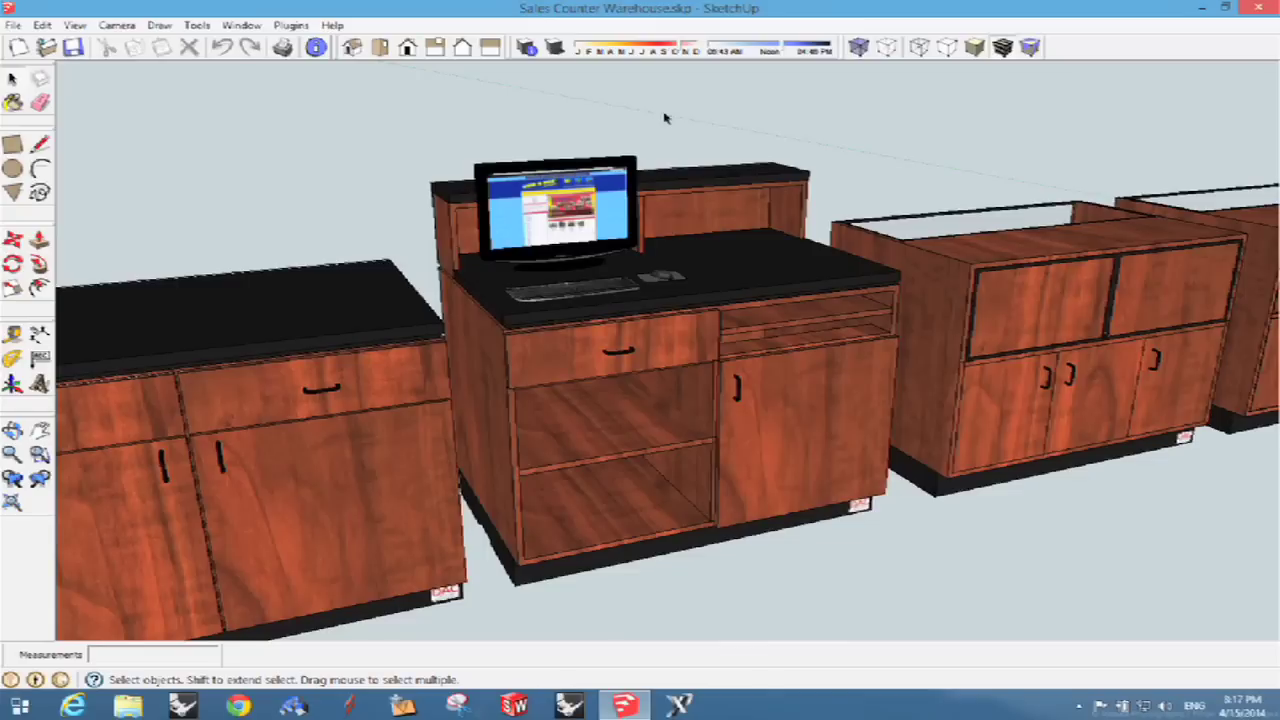
Switch to X-ray and orbit along the sales counters to a frontal view of the monitor counter
left_click(859, 48)
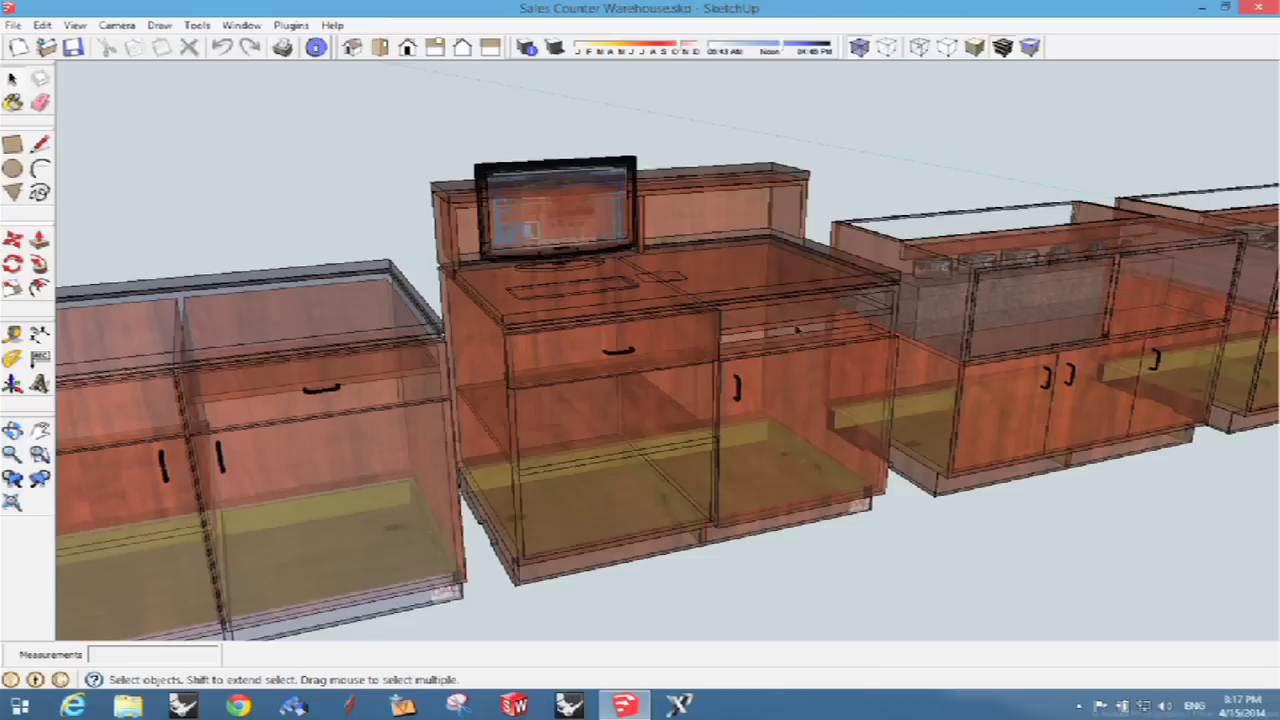
mouse_move(797, 330)
middle_mouse_down()
mouse_move(786, 271)
mouse_move(891, 206)
mouse_move(880, 240)
mouse_move(905, 272)
mouse_move(574, 294)
mouse_move(831, 317)
mouse_move(942, 284)
mouse_move(346, 462)
middle_mouse_up()
scroll(346, 462, "down", 1)
scroll(418, 486, "up", 4)
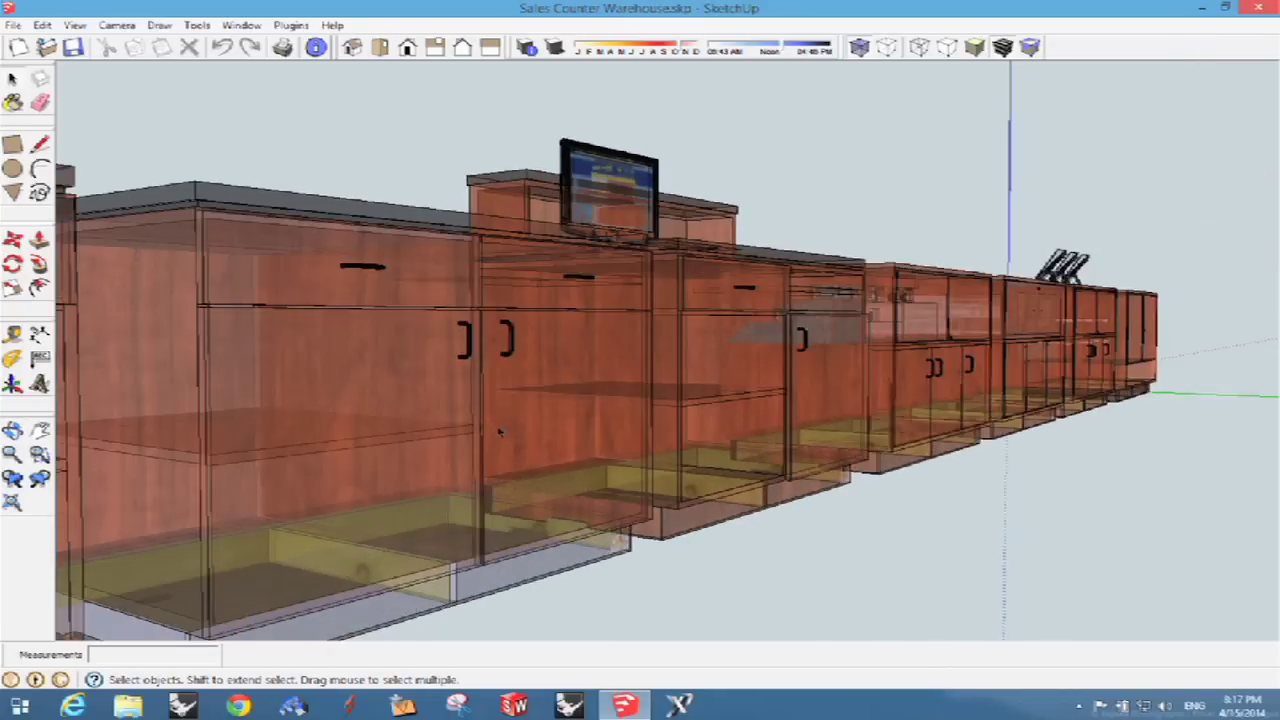
middle_click_drag(535, 542, 527, 557)
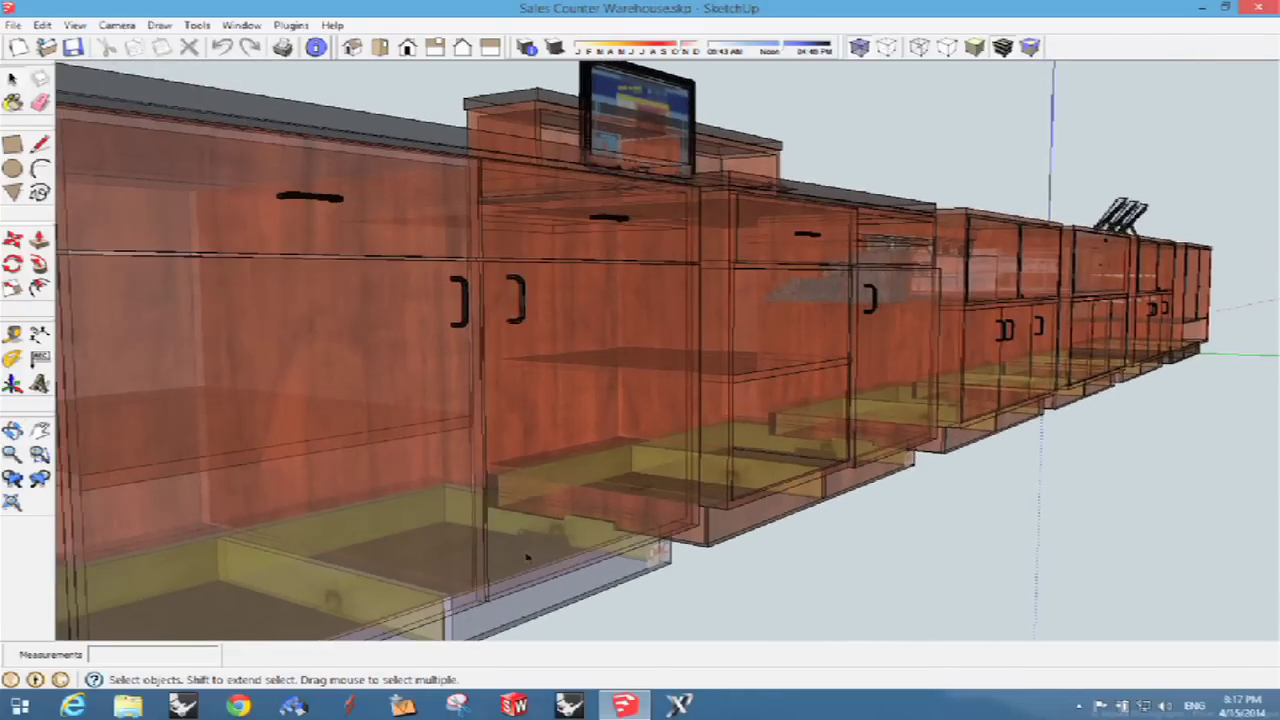
middle_click_drag(578, 513, 796, 428)
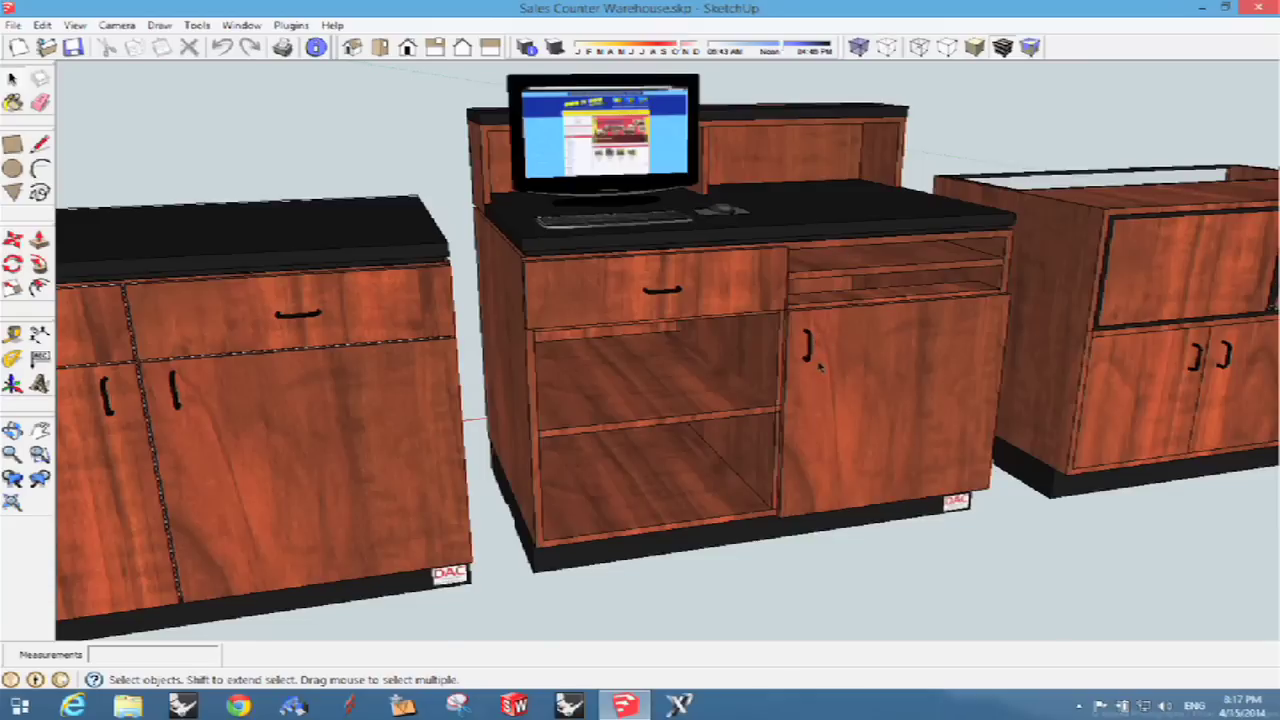
scroll(819, 367, "down", 8)
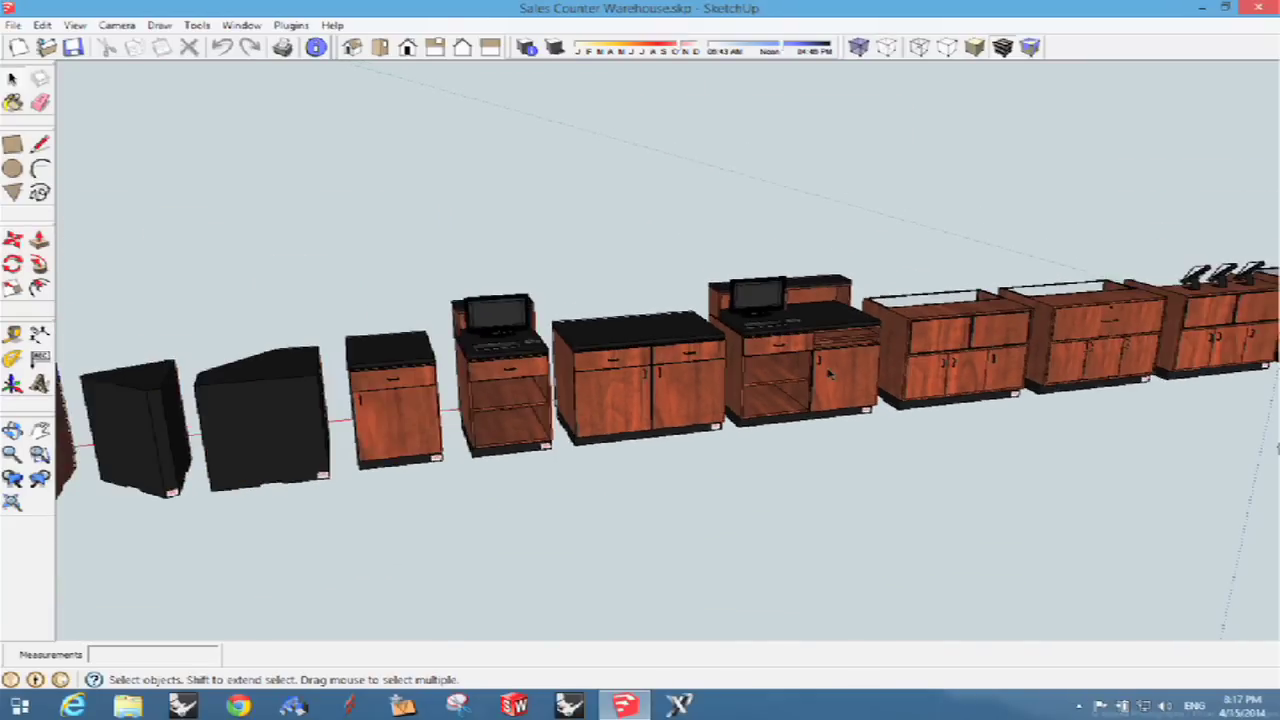
scroll(829, 373, "down", 6)
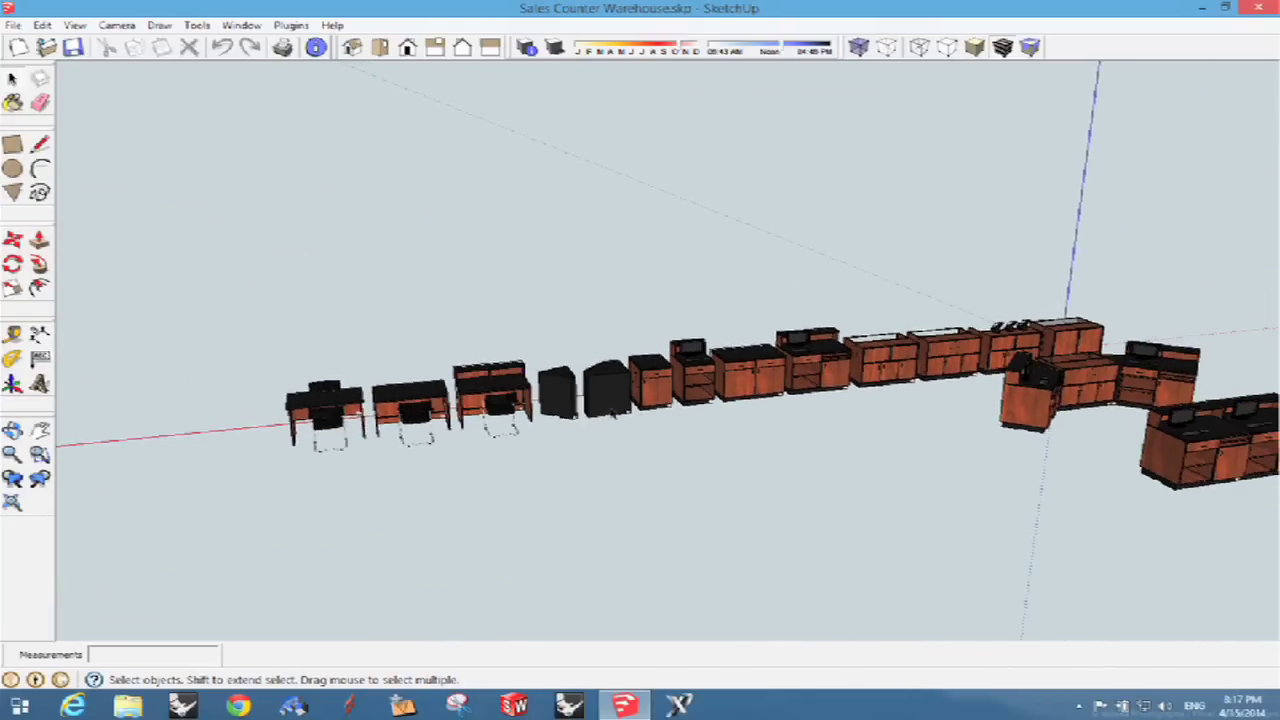
scroll(415, 435, "up", 10)
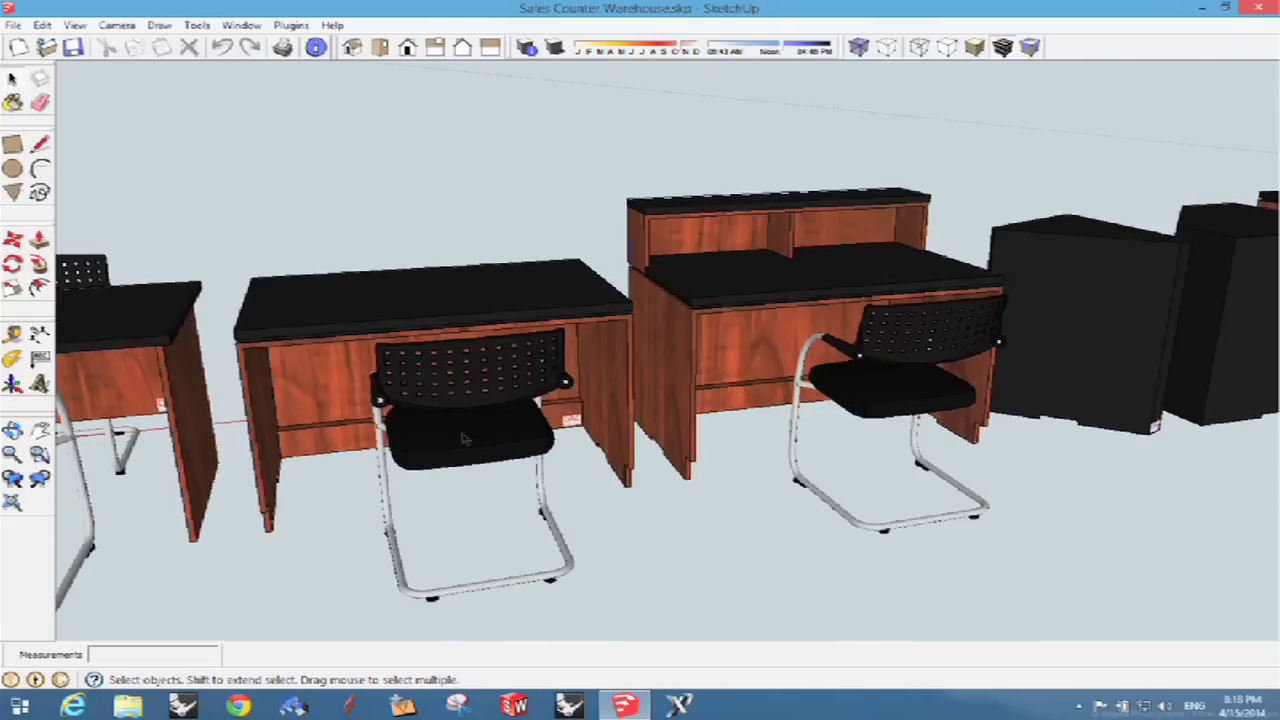
scroll(610, 483, "down", 2)
scroll(894, 509, "down", 6)
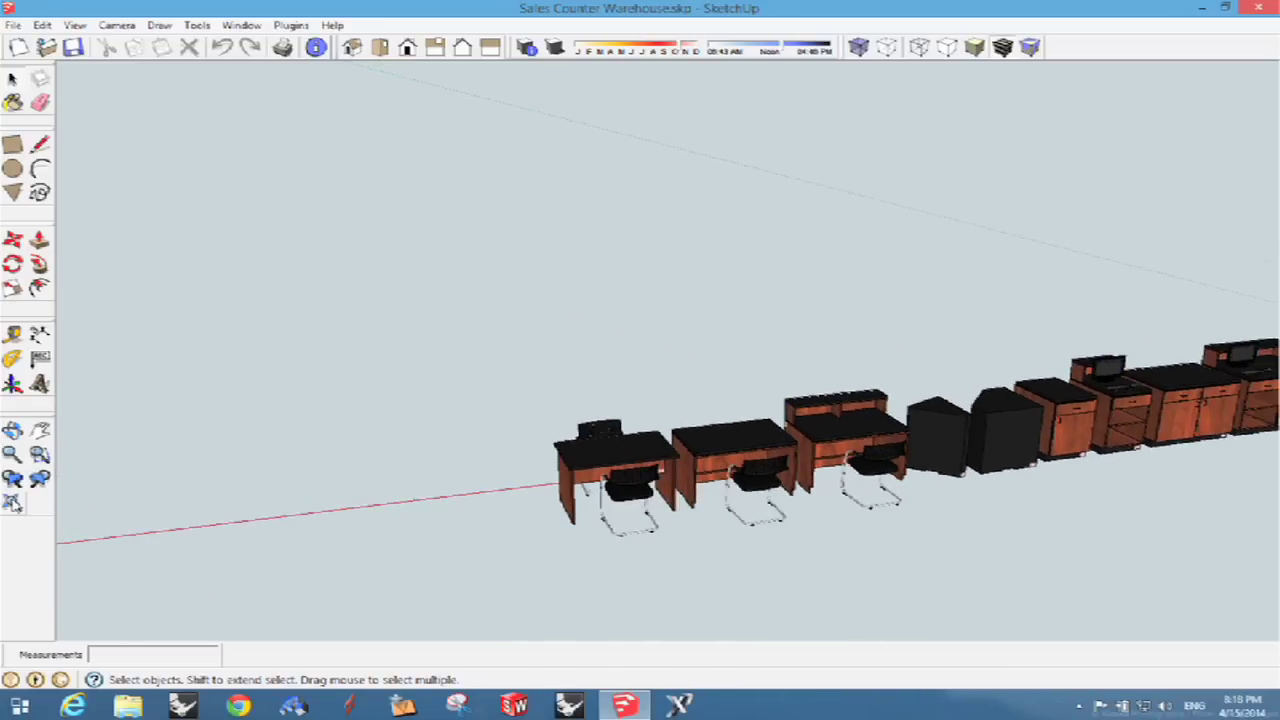
Zoom to extents, then zoom-window onto the right-hand L-shaped counters
left_click(12, 503)
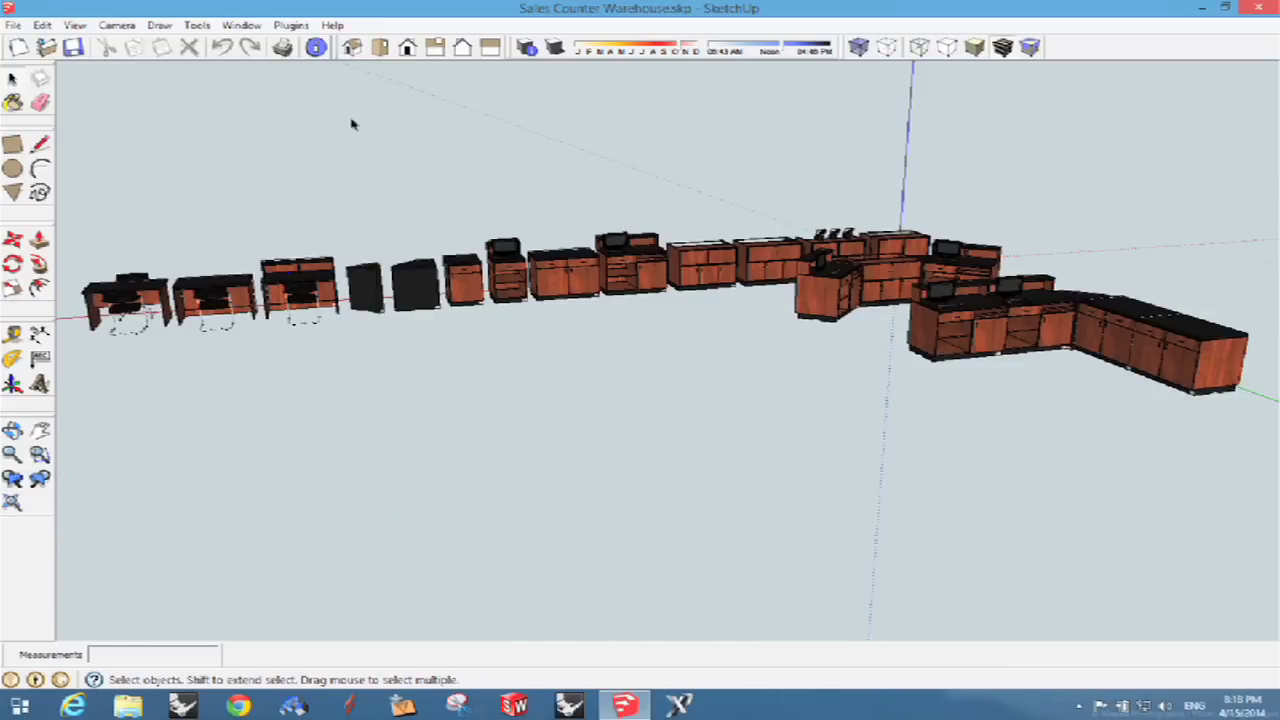
left_click(40, 455)
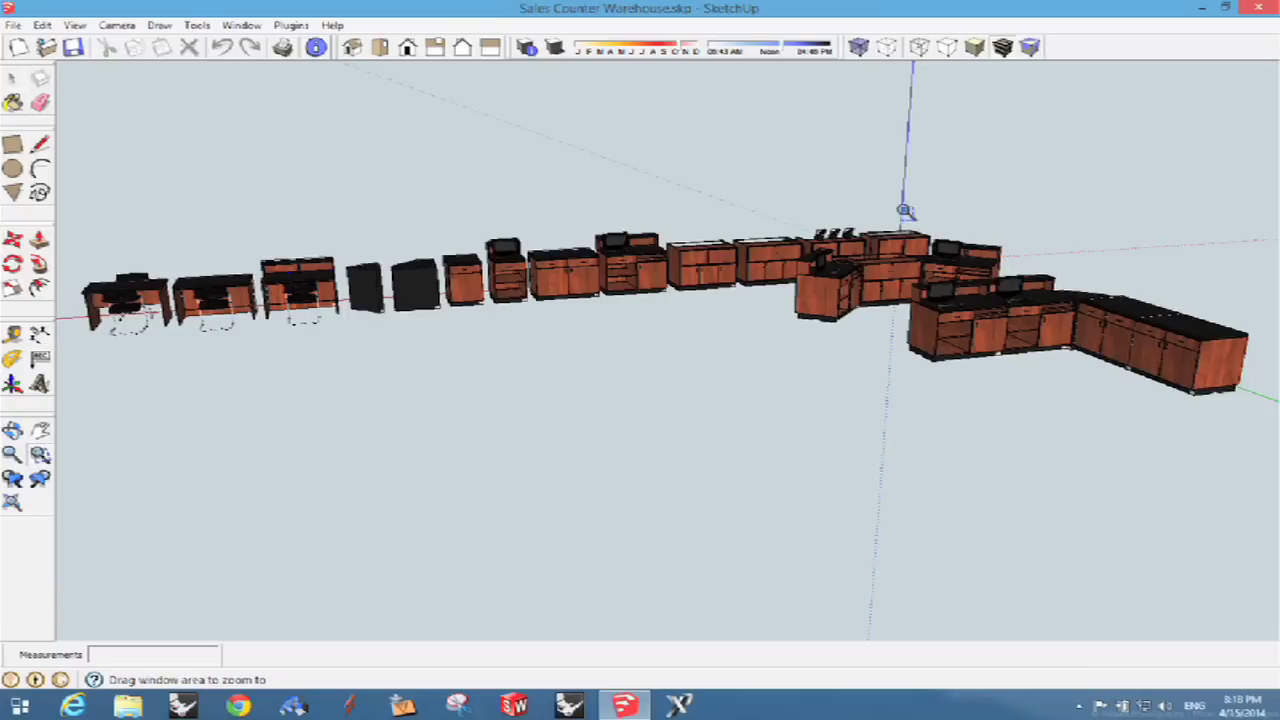
left_click_drag(920, 198, 1241, 427)
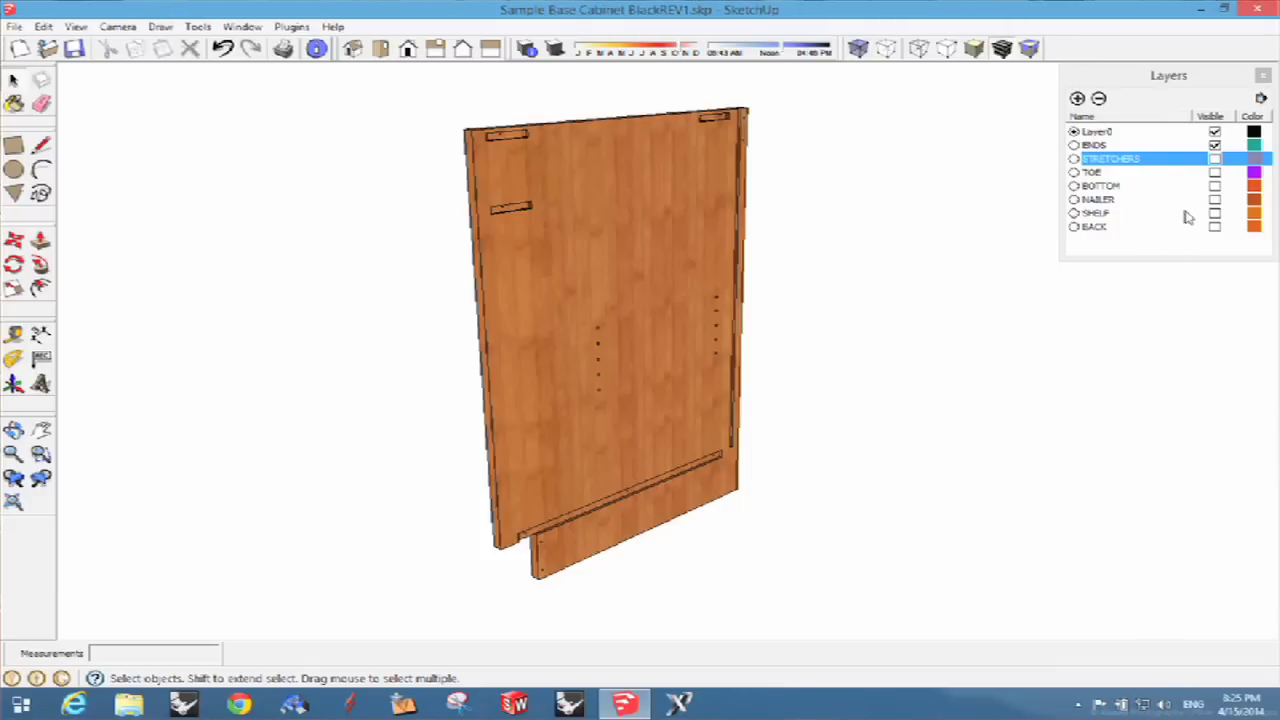
Toggle the STRETCHERS layer on and off twice to compare the cabinet
left_click(1215, 159)
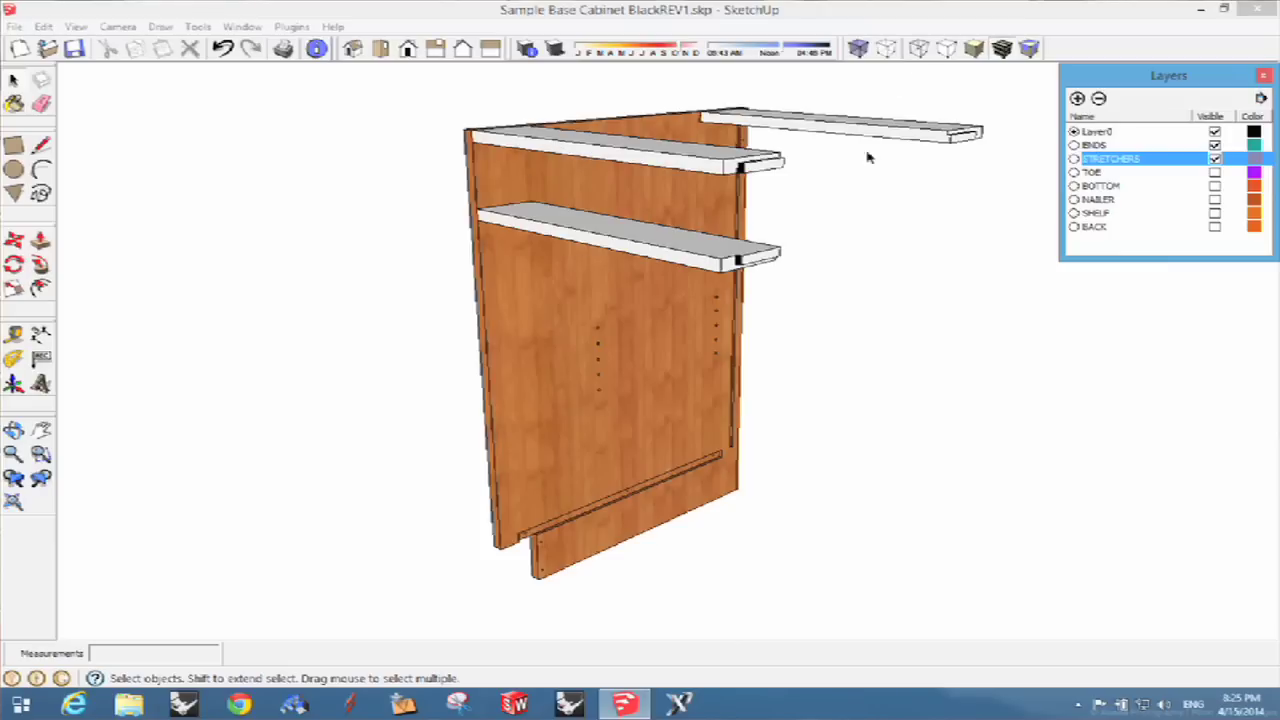
left_click(1215, 159)
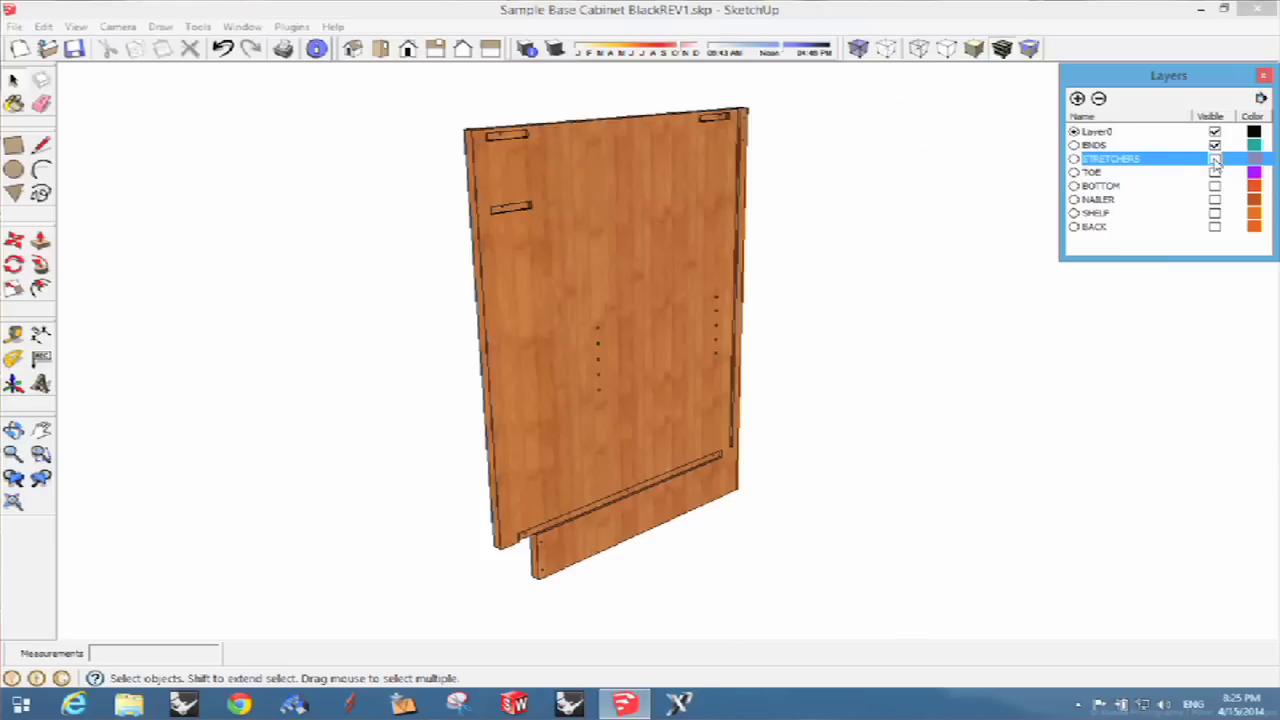
left_click(1215, 159)
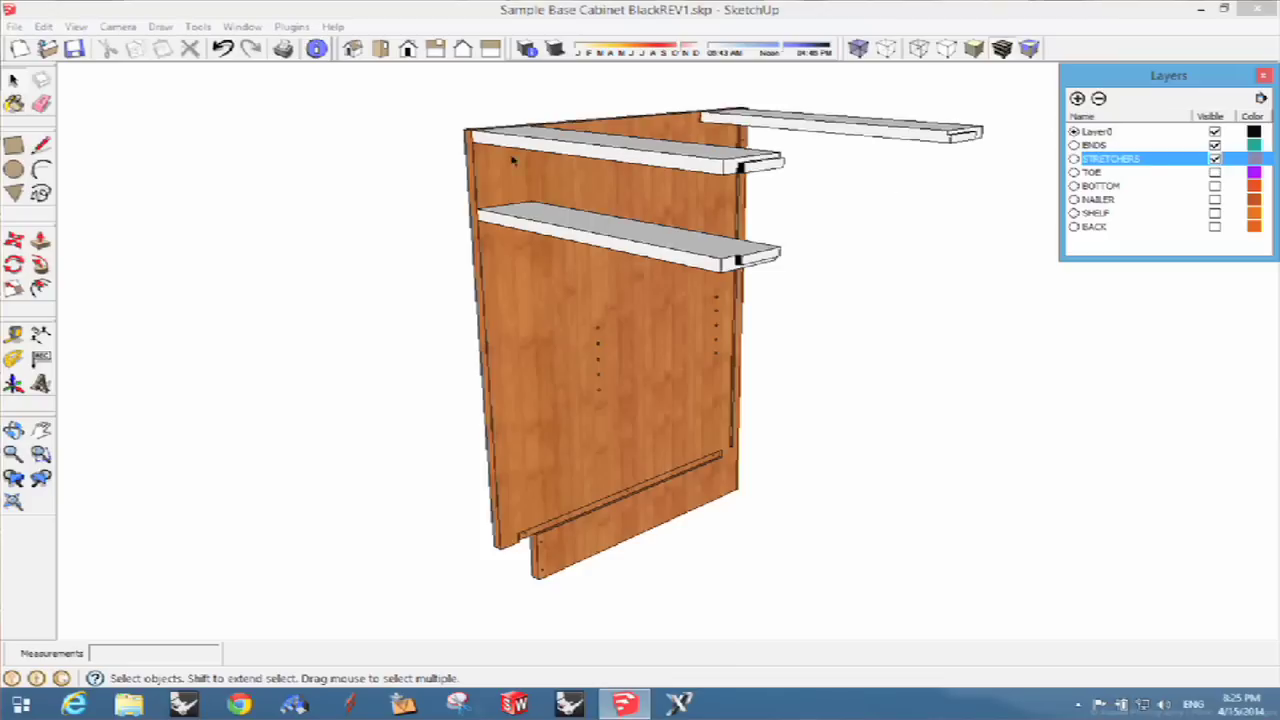
left_click(1215, 159)
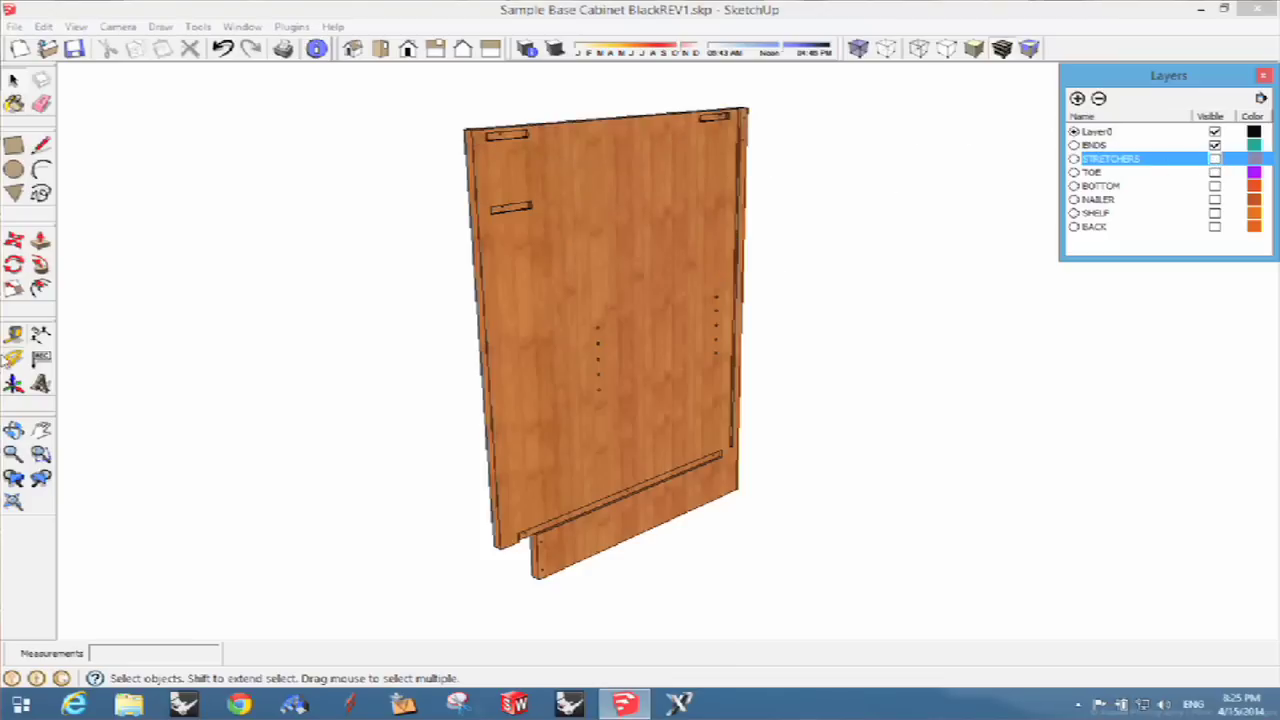
Zoom into the top-left stretcher slot in X-ray view and turn the STRETCHERS layer back on
left_click(41, 453)
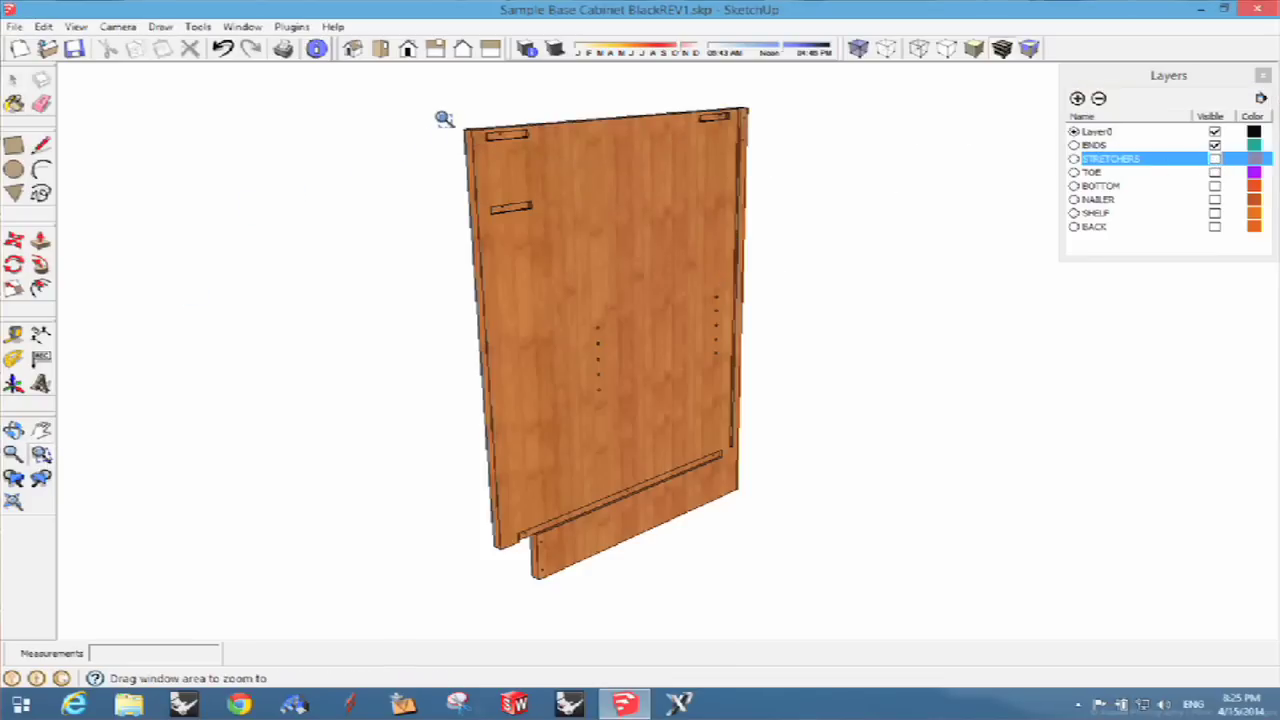
left_click_drag(443, 117, 598, 188)
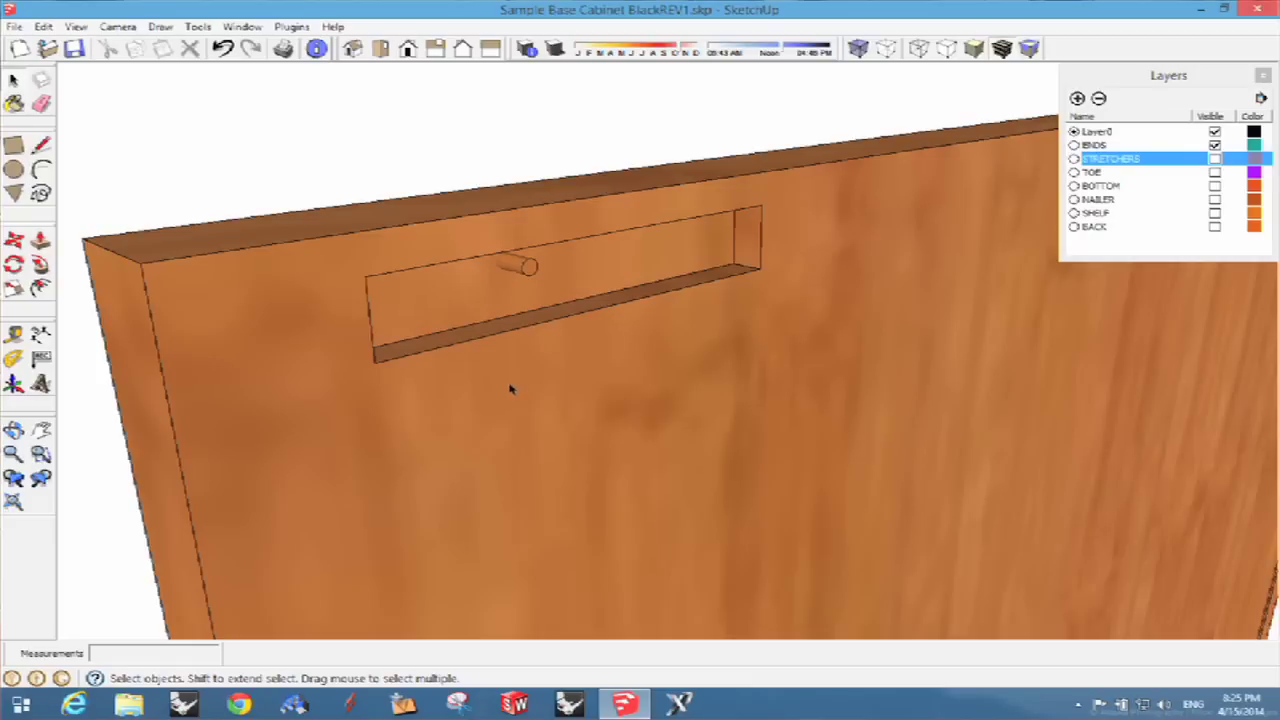
left_click(858, 48)
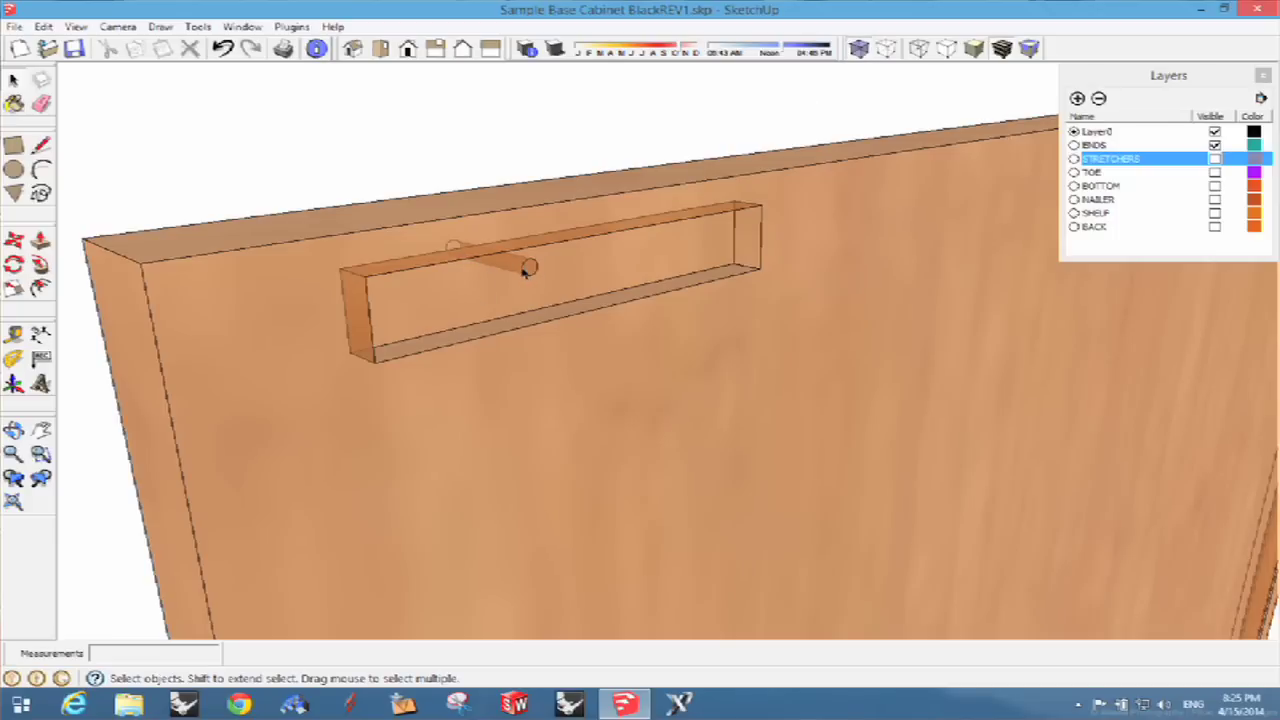
scroll(528, 276, "down", 1)
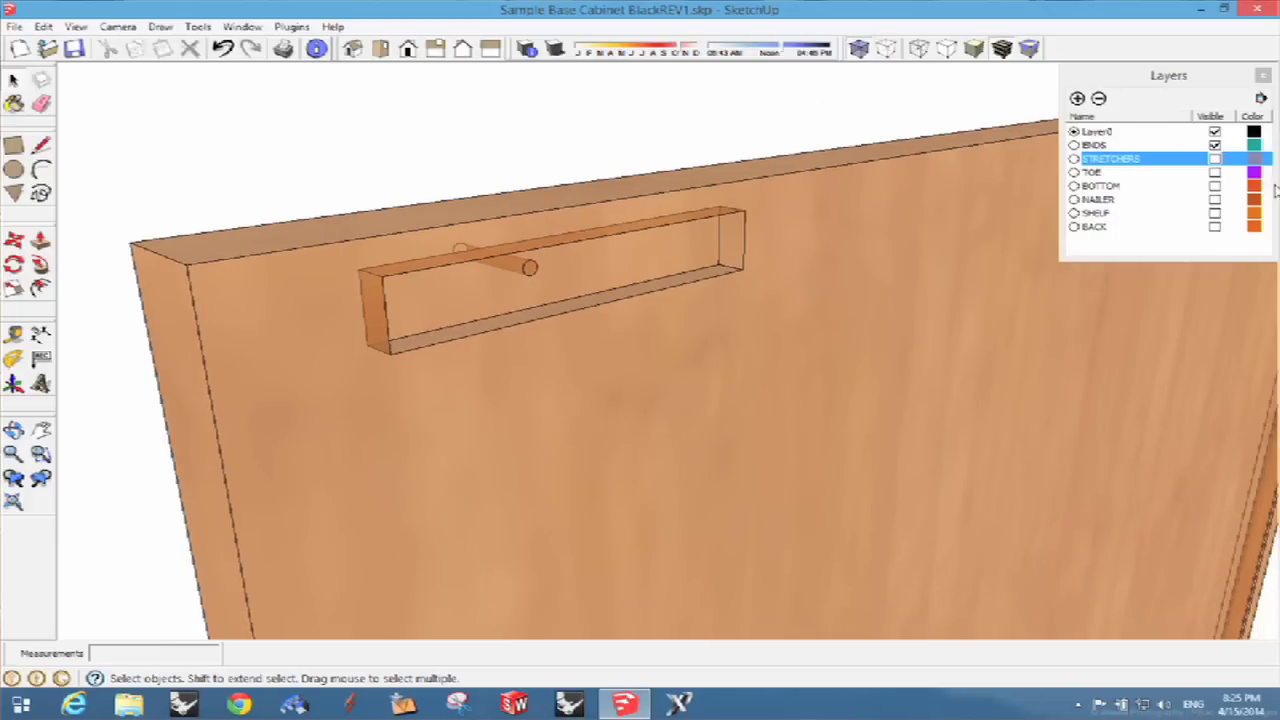
left_click(1214, 159)
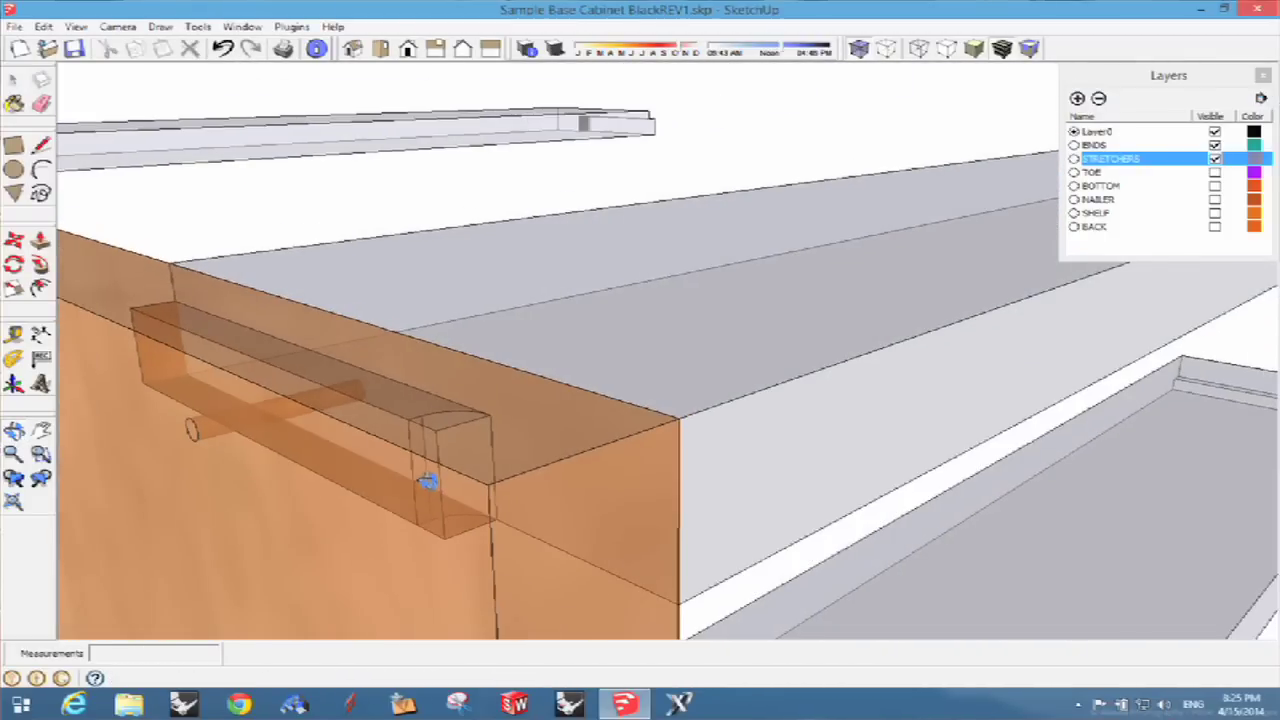
Orbit lower, turn X-ray off for solid panels, and switch on the NAILER layer
left_click_drag(277, 543, 303, 470)
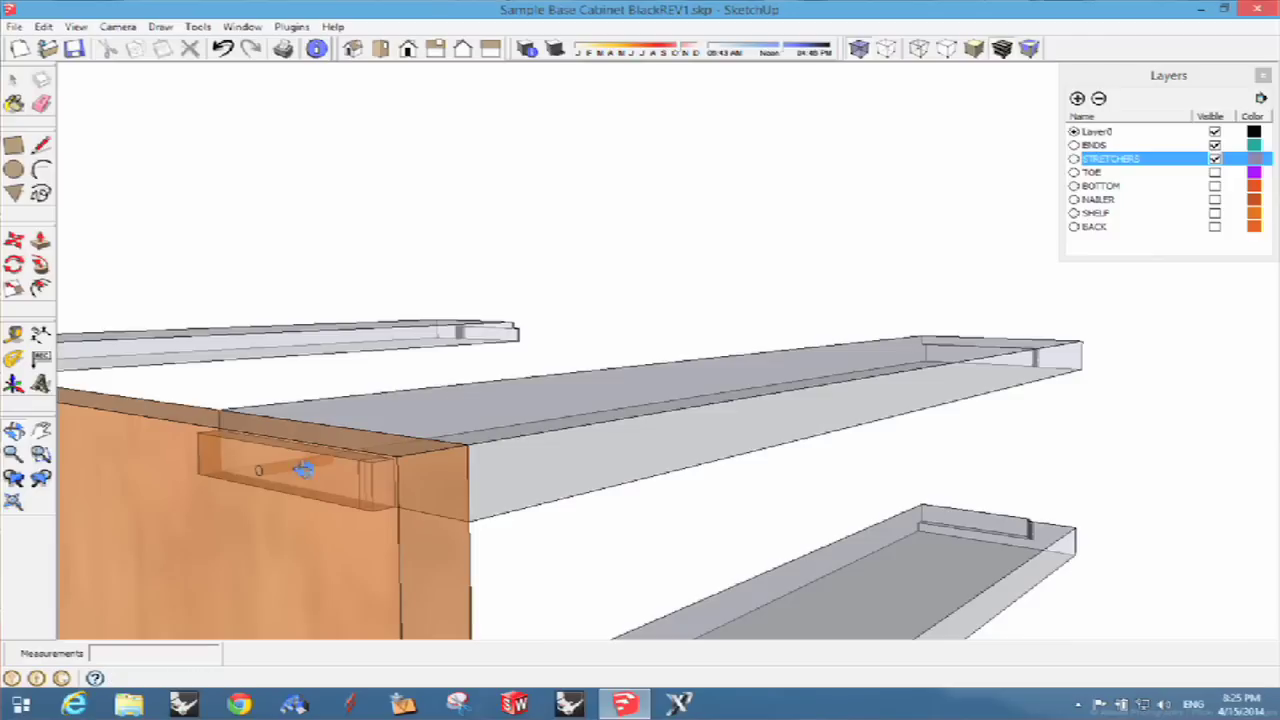
left_click(858, 48)
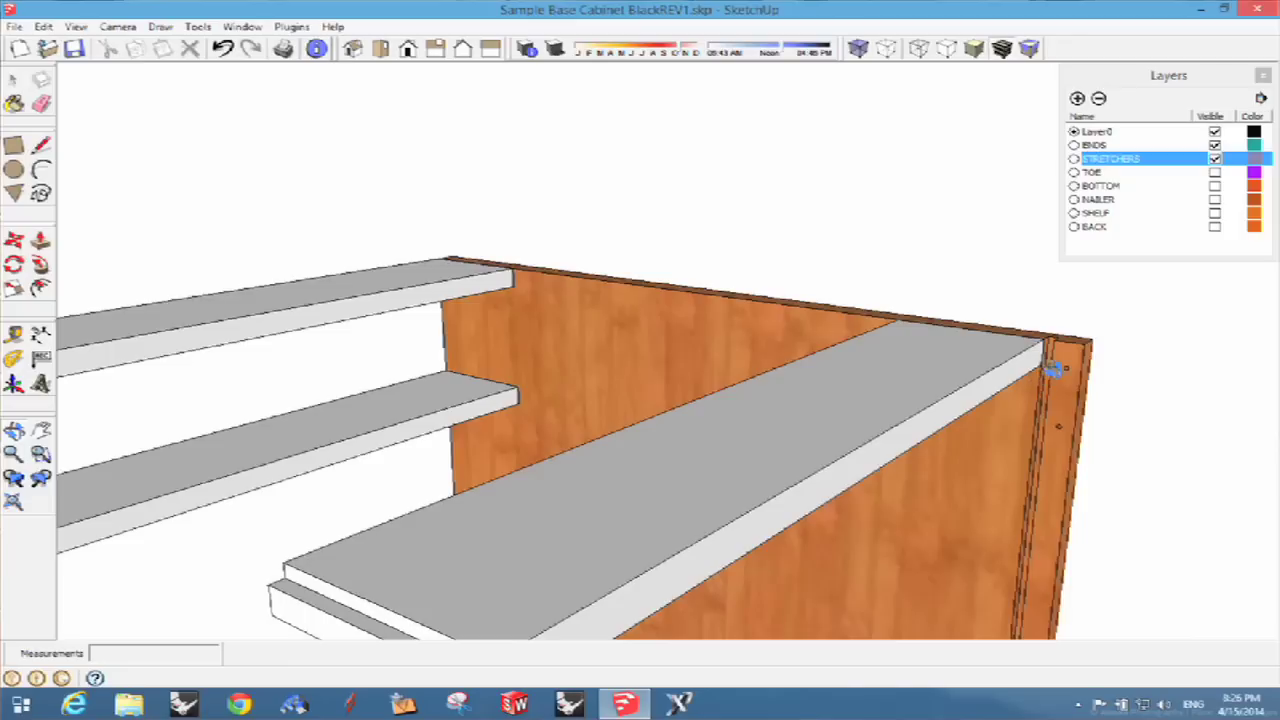
left_click(1215, 200)
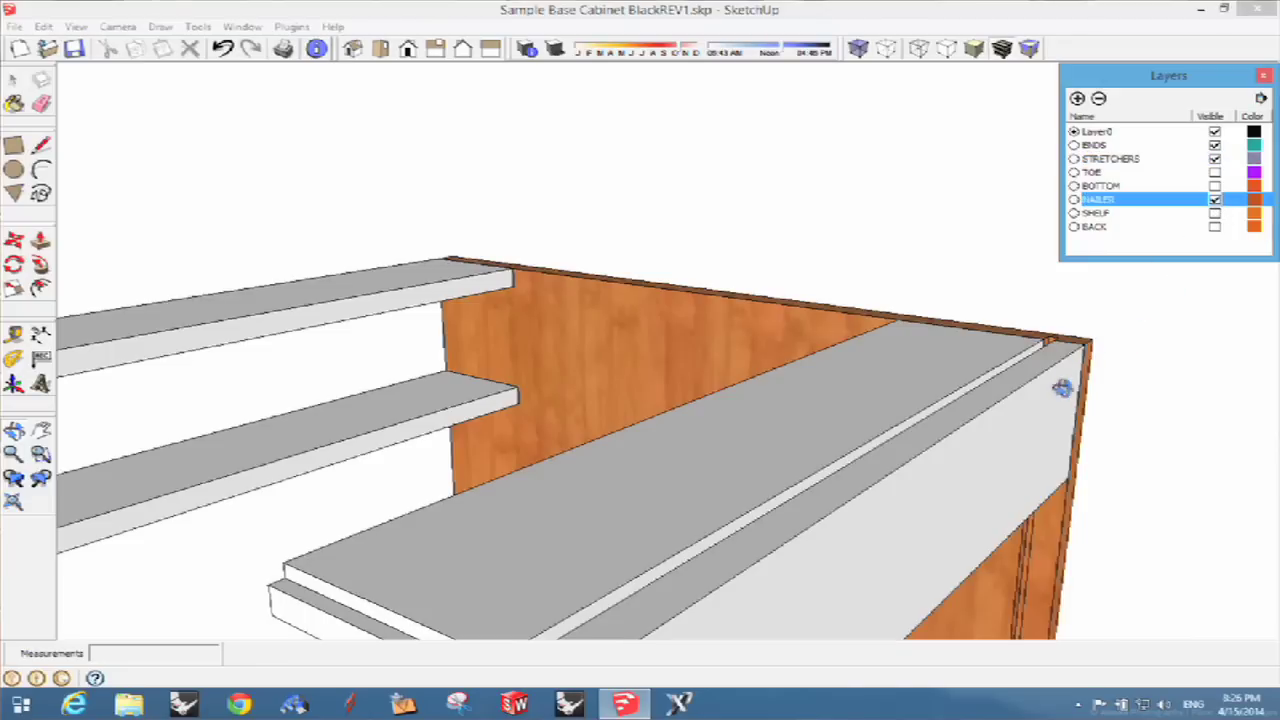
Show the cabinet in X-ray with the NAILER layer visible and orbit to a new angle
left_click(858, 48)
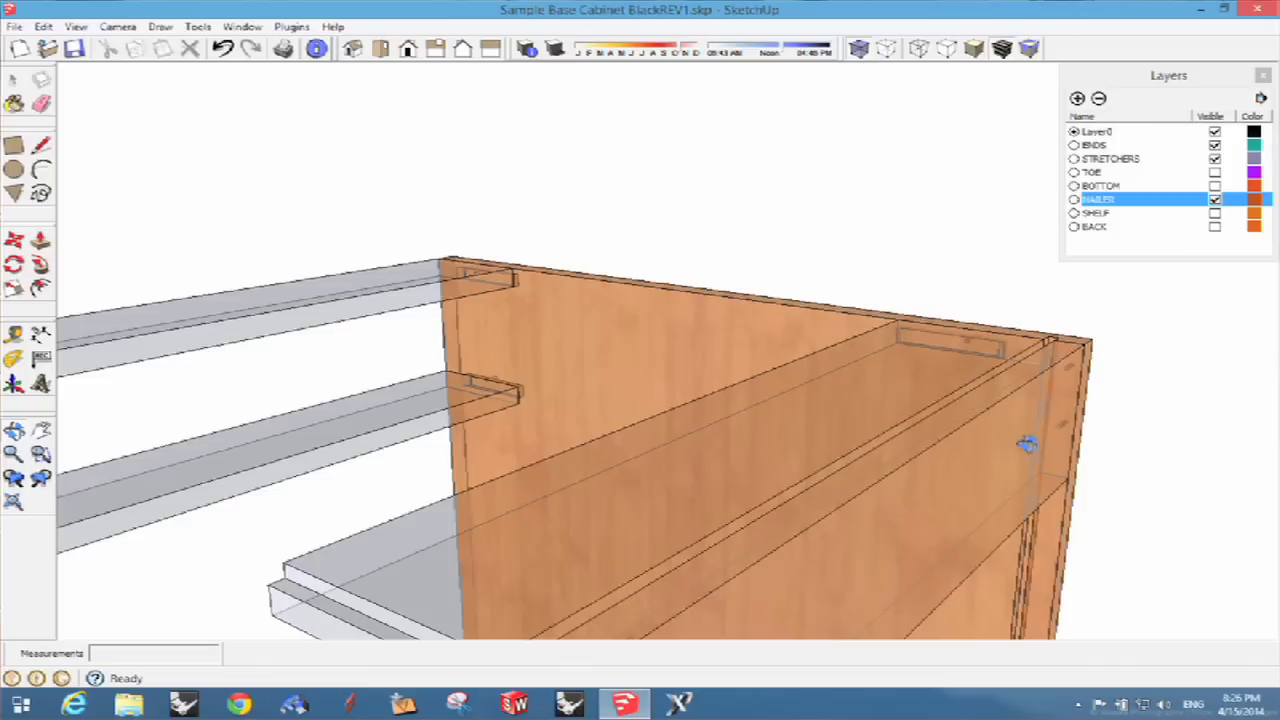
left_click(1215, 199)
left_click_drag(1040, 410, 886, 380)
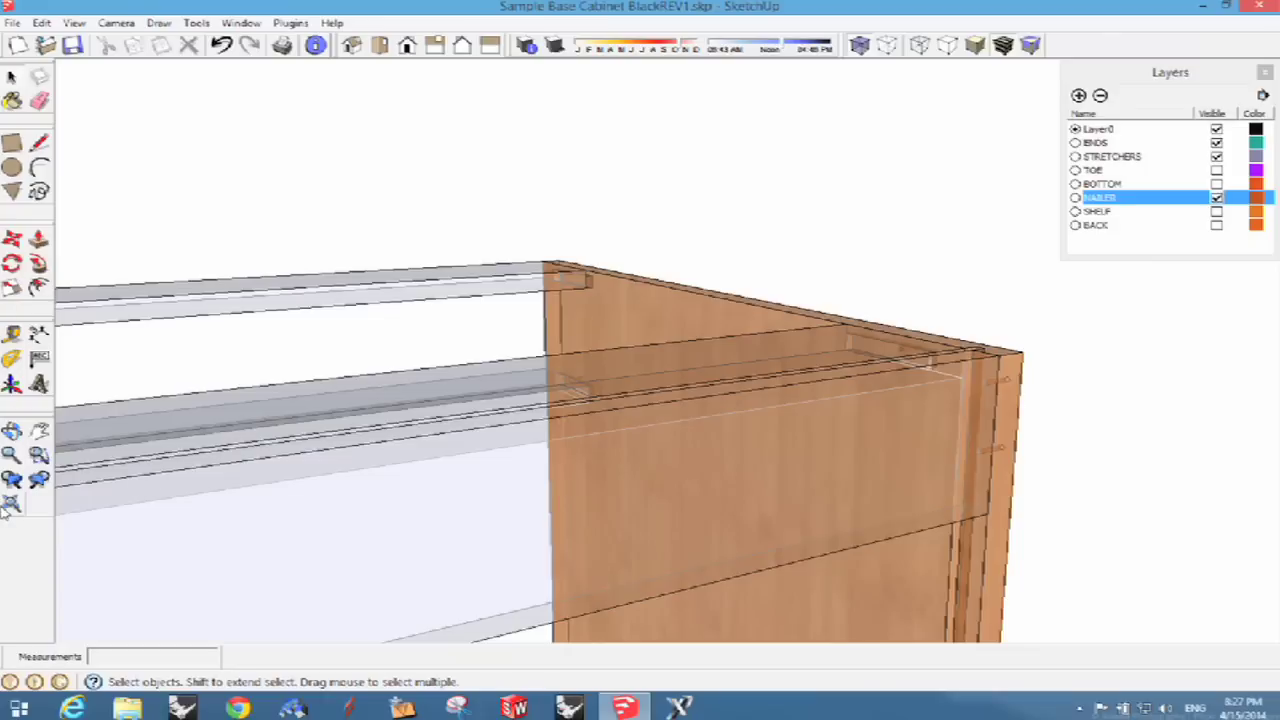
Zoom to extents and turn on the TOE, BOTTOM, SHELF and BACK layers
left_click(12, 505)
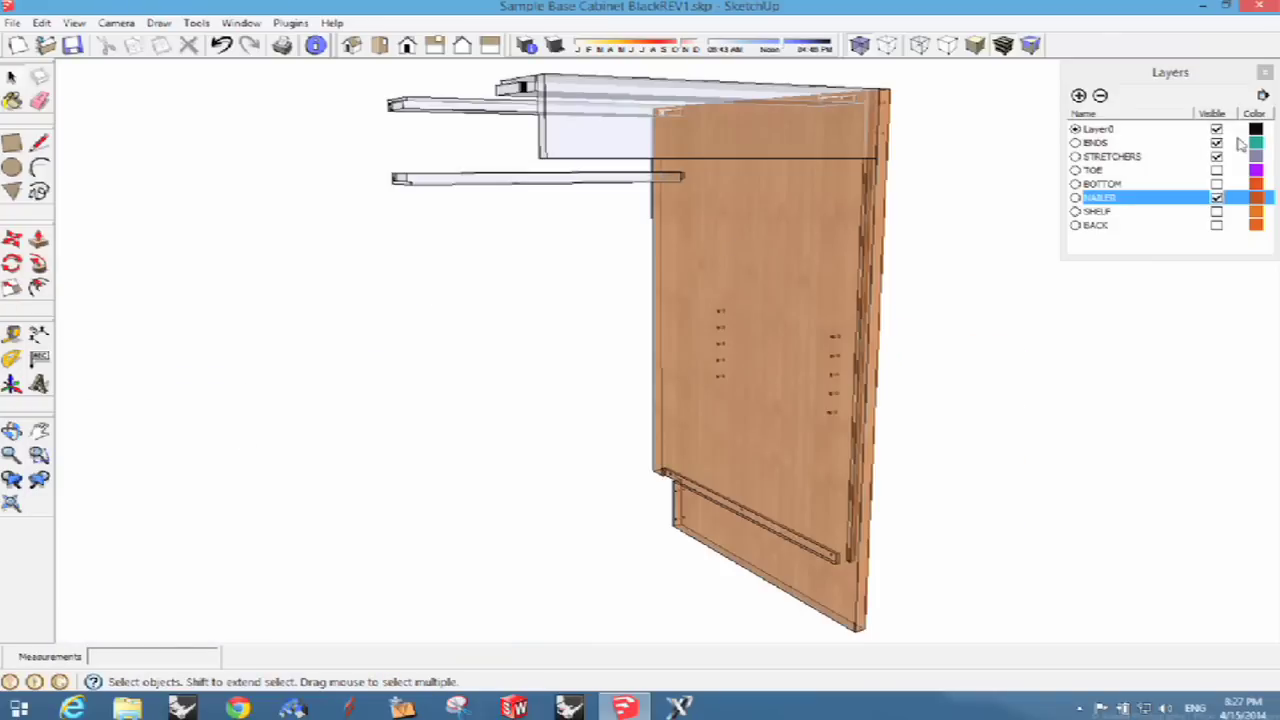
left_click(1216, 171)
left_click(1216, 184)
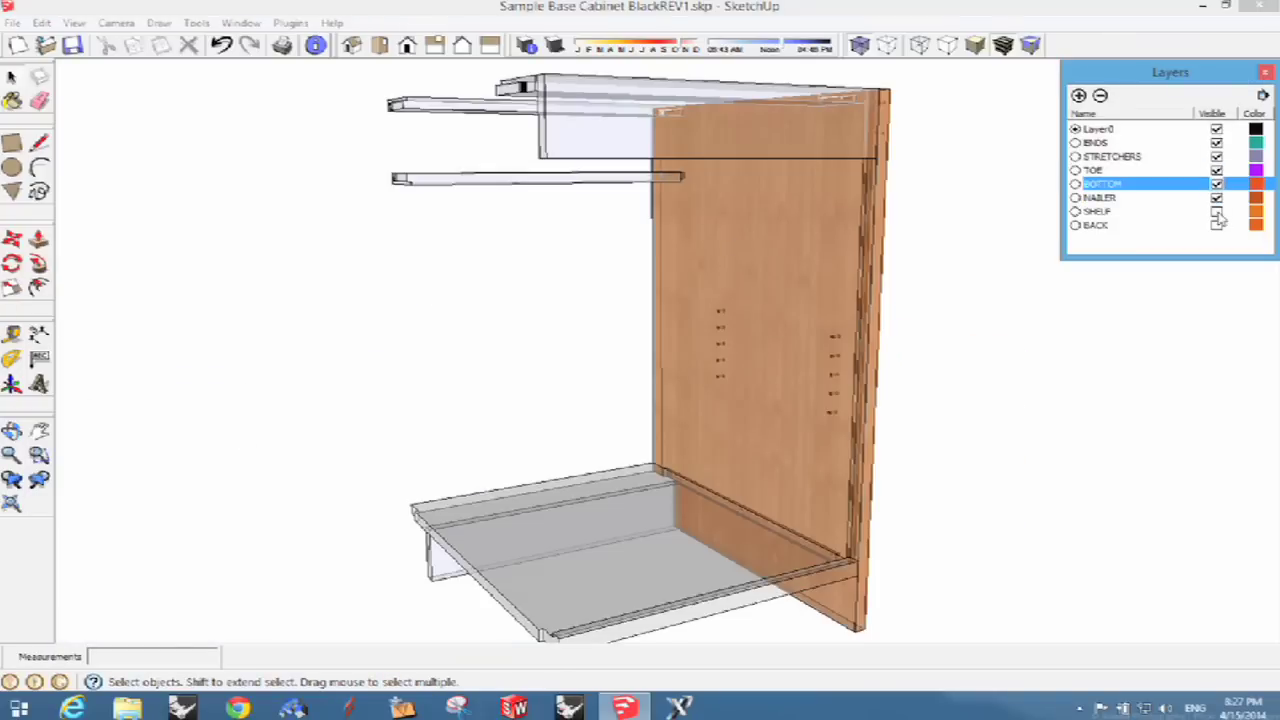
left_click(1216, 211)
left_click(1216, 225)
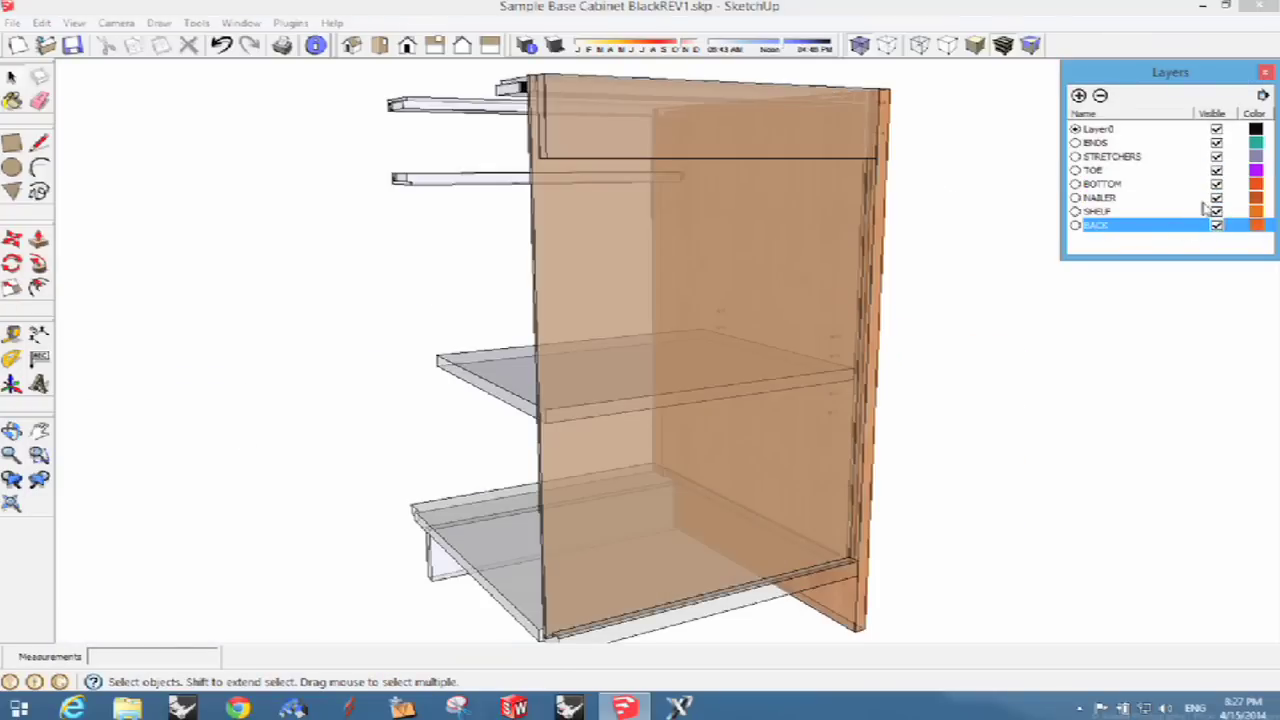
middle_click_drag(906, 309, 945, 330)
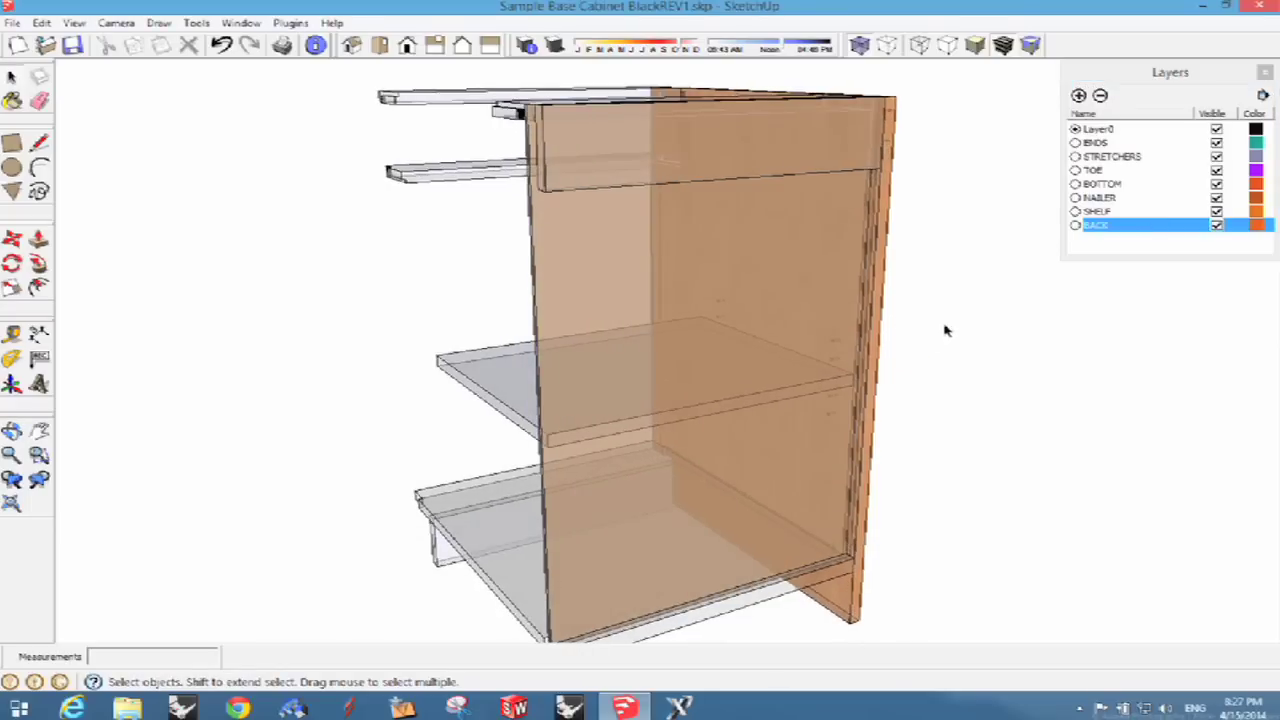
Unhide all hidden parts with Edit > Unhide > All
left_click(41, 22)
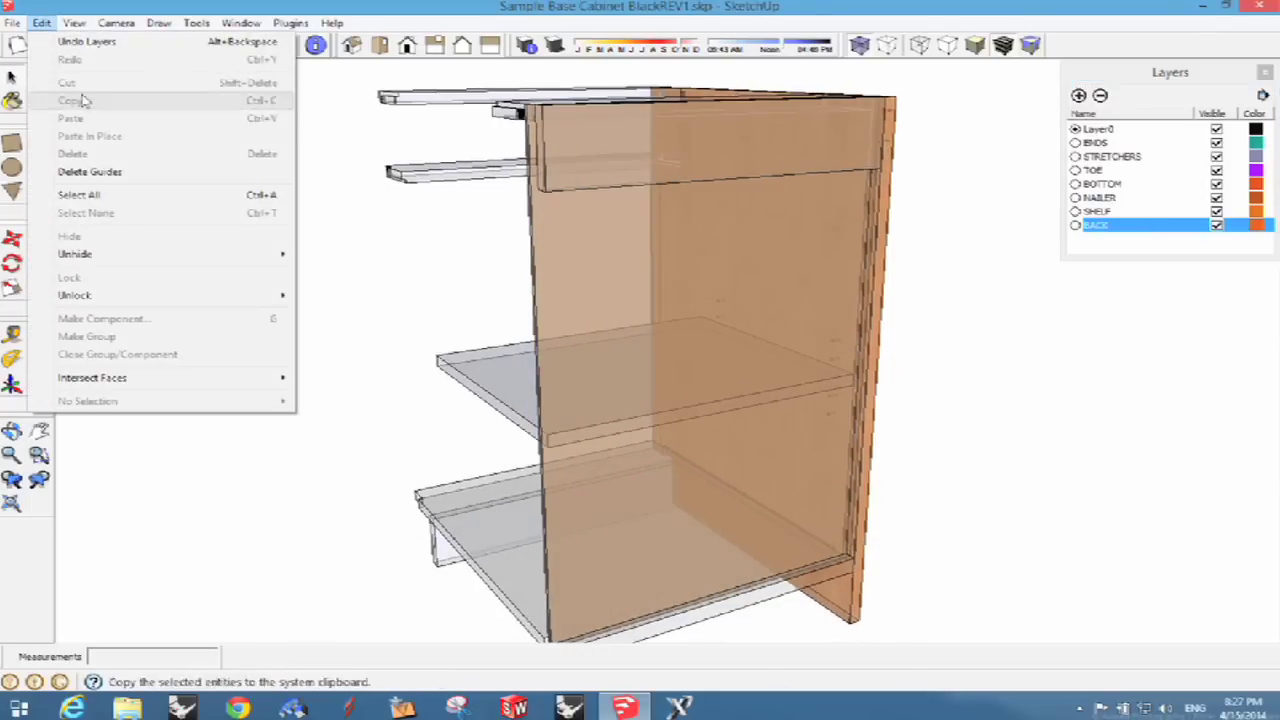
mouse_move(80, 256)
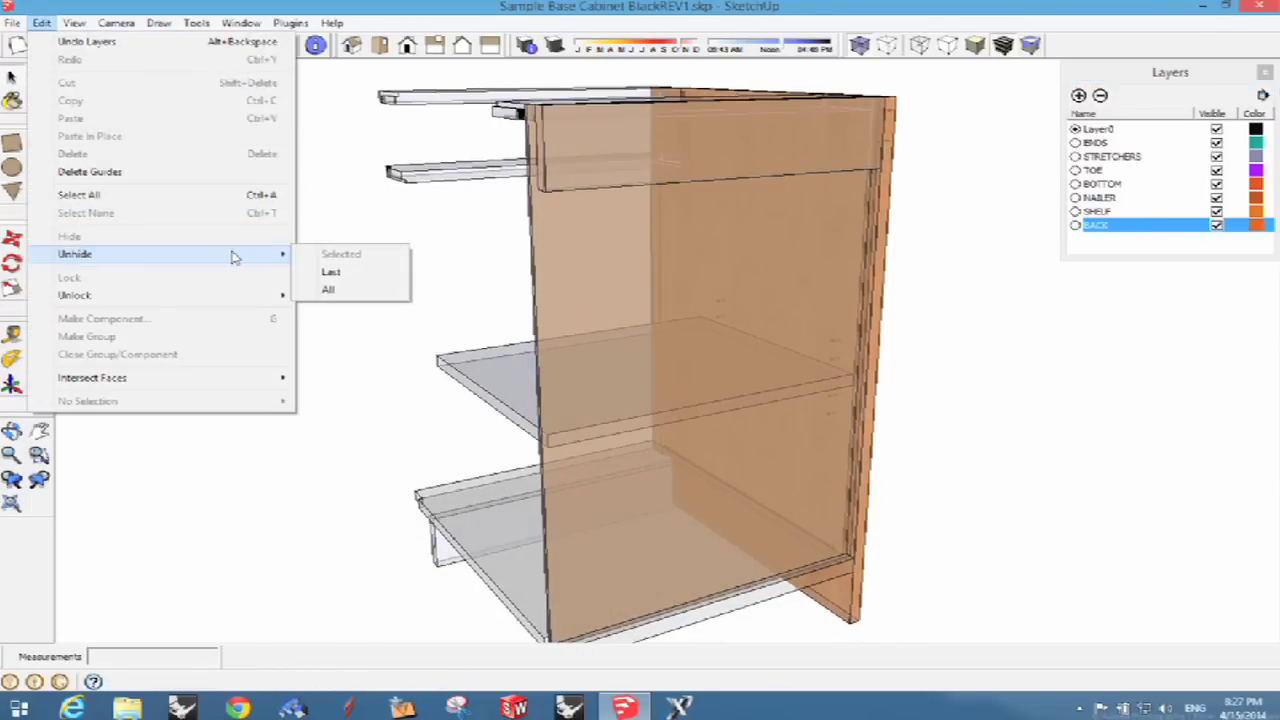
left_click(358, 290)
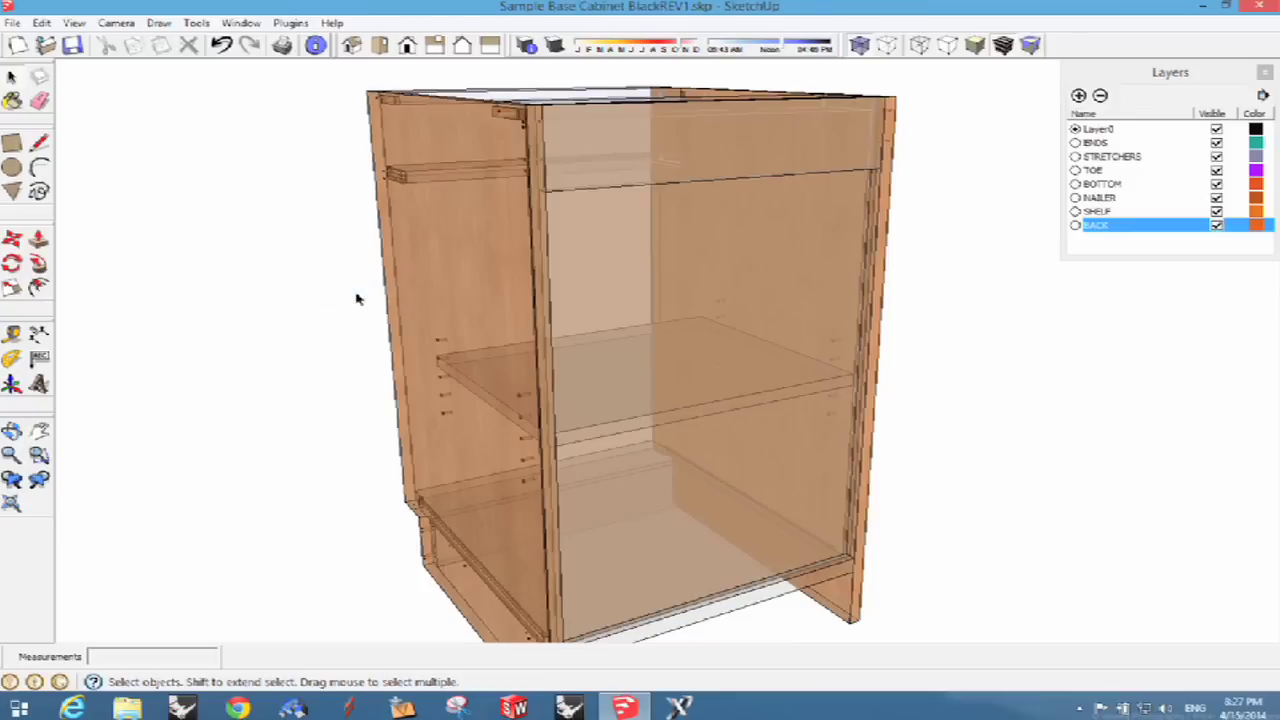
left_click(860, 47)
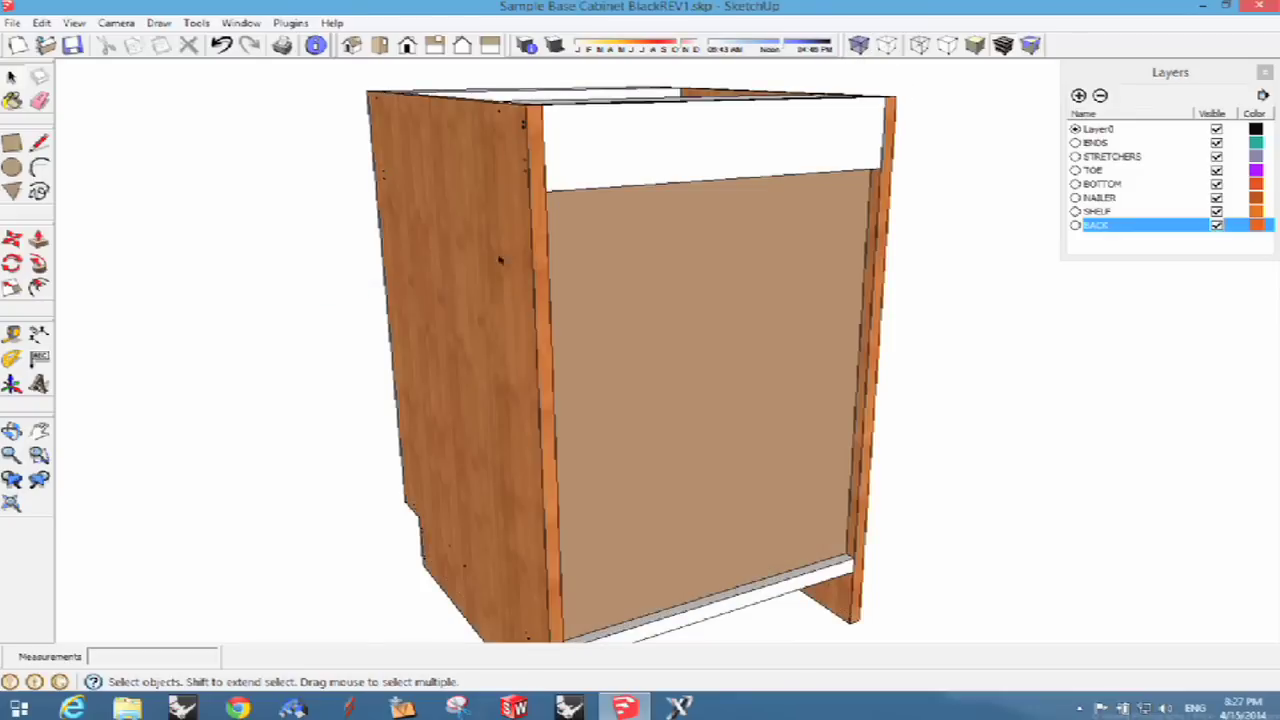
middle_click_drag(470, 290, 860, 342)
middle_click_drag(733, 354, 554, 377)
middle_click_drag(655, 400, 470, 200)
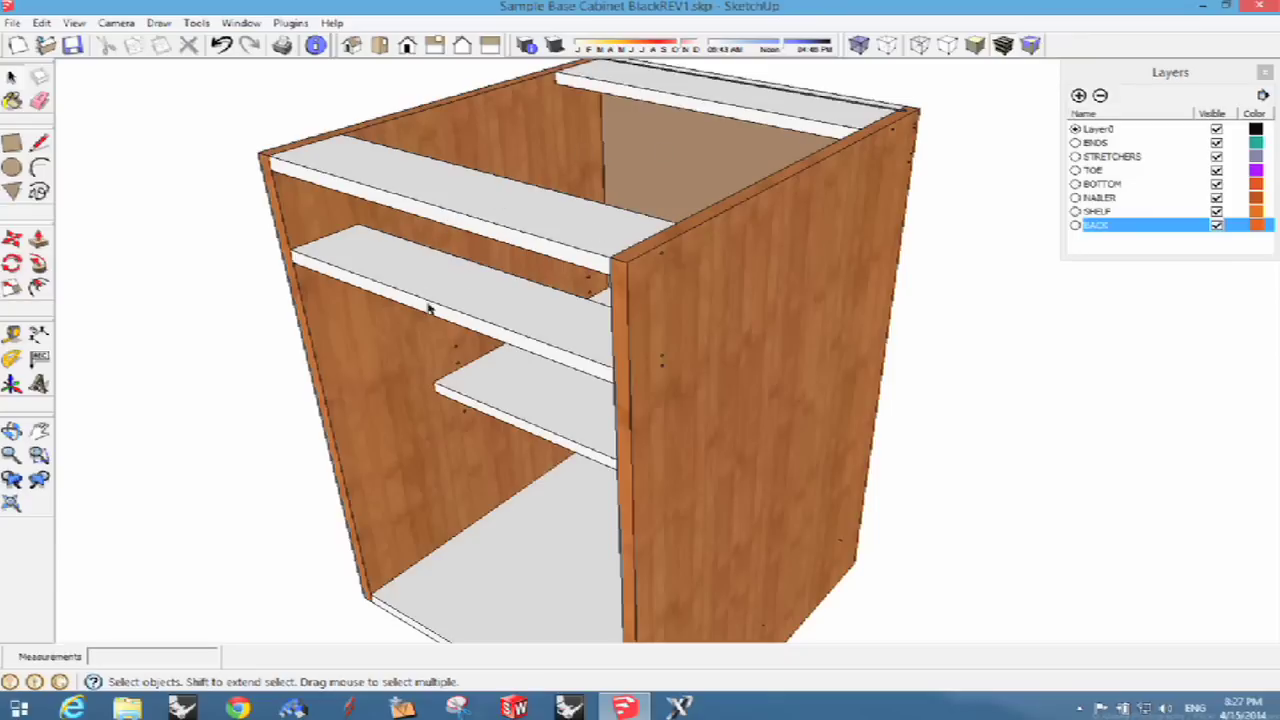
middle_click_drag(428, 308, 707, 176)
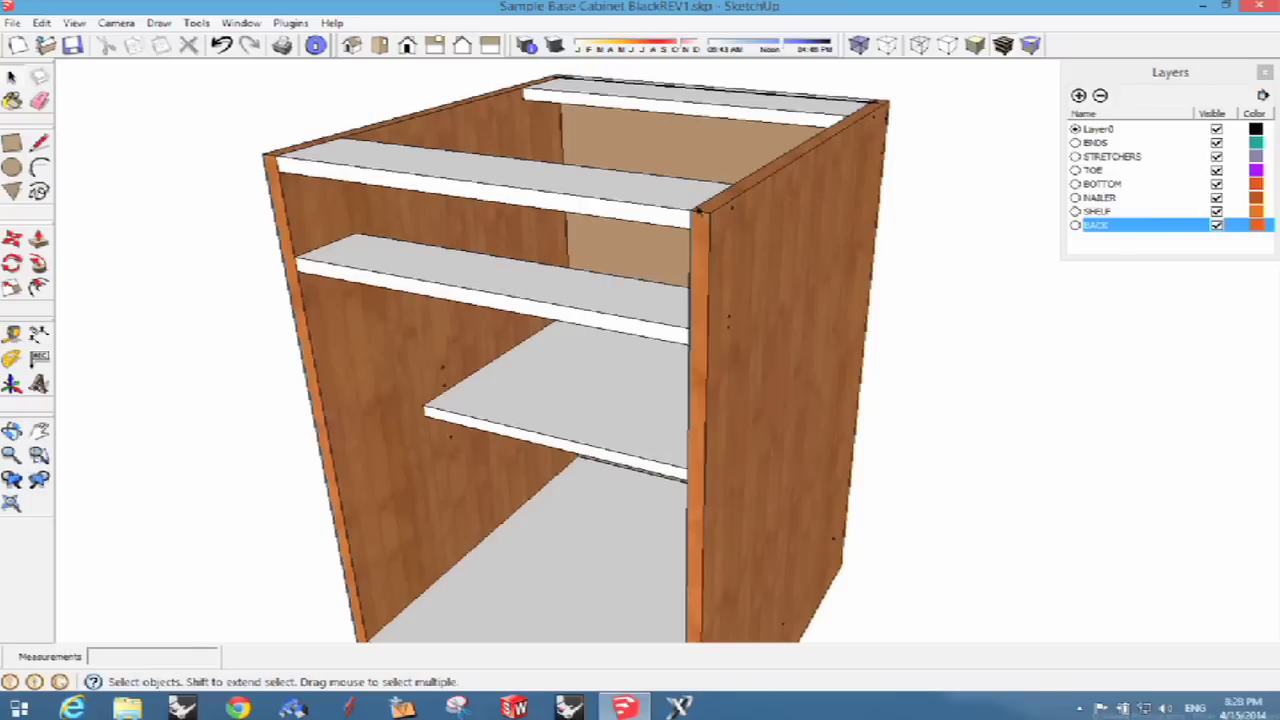
left_click(857, 47)
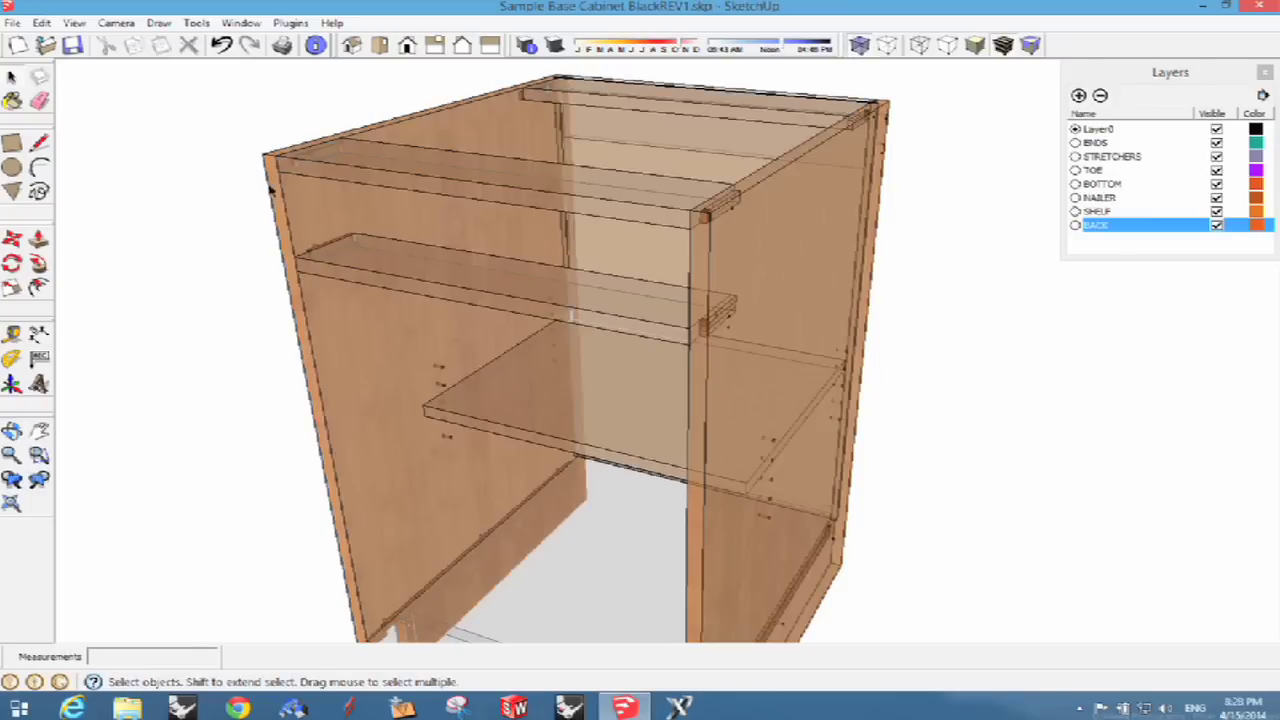
left_click(858, 46)
middle_click_drag(737, 277, 555, 425)
Switch to X-ray and orbit and zoom toward the cabinet's lower front
scroll(590, 604, "up", 1)
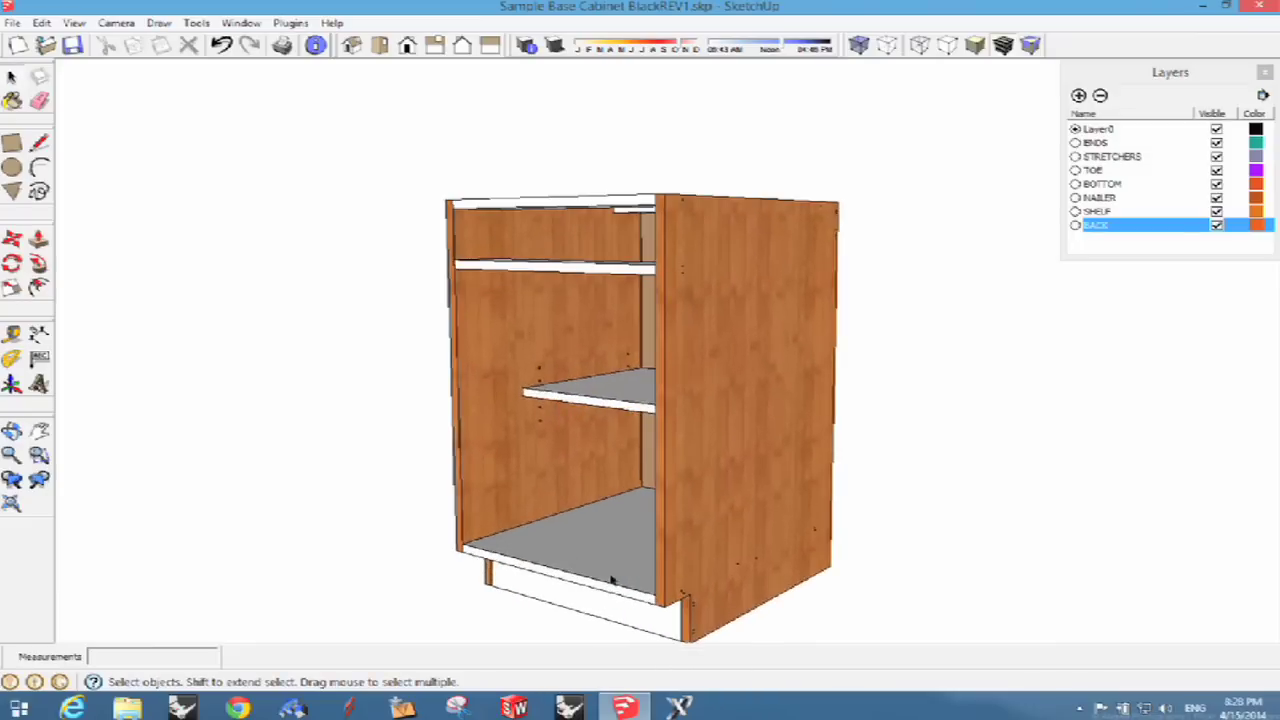
left_click(858, 46)
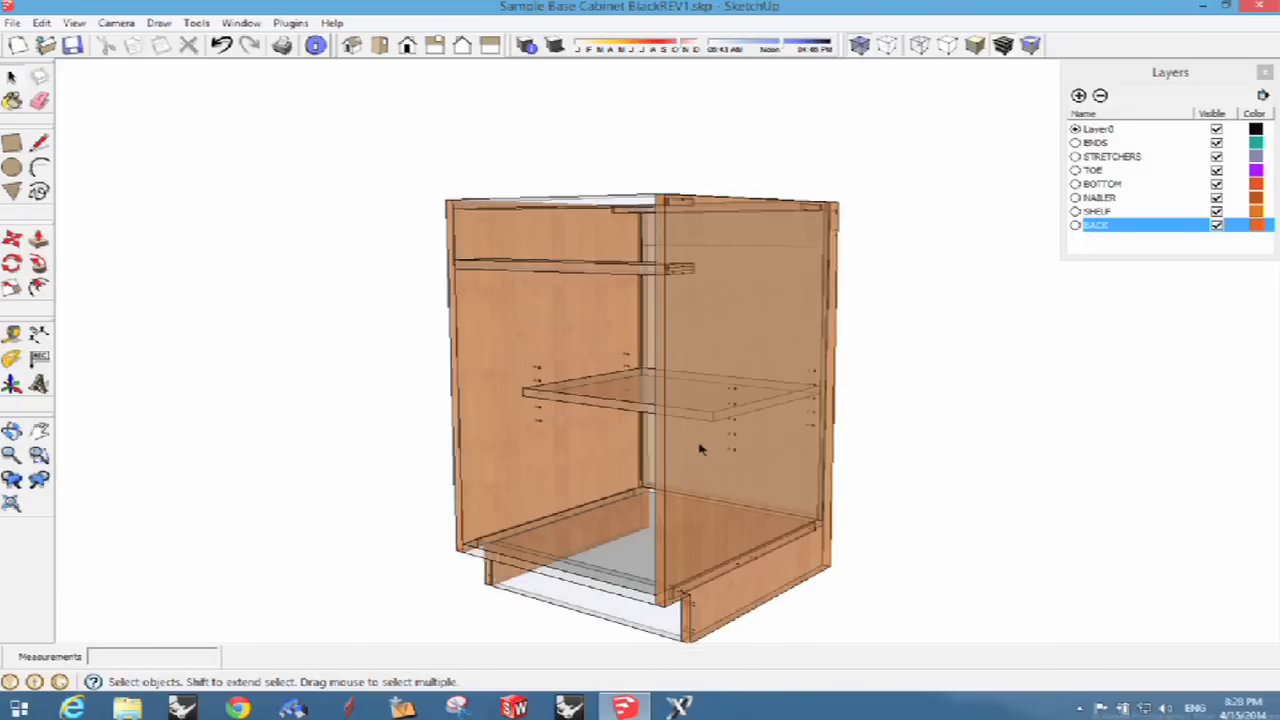
middle_click_drag(702, 450, 700, 480)
scroll(655, 590, "up", 4)
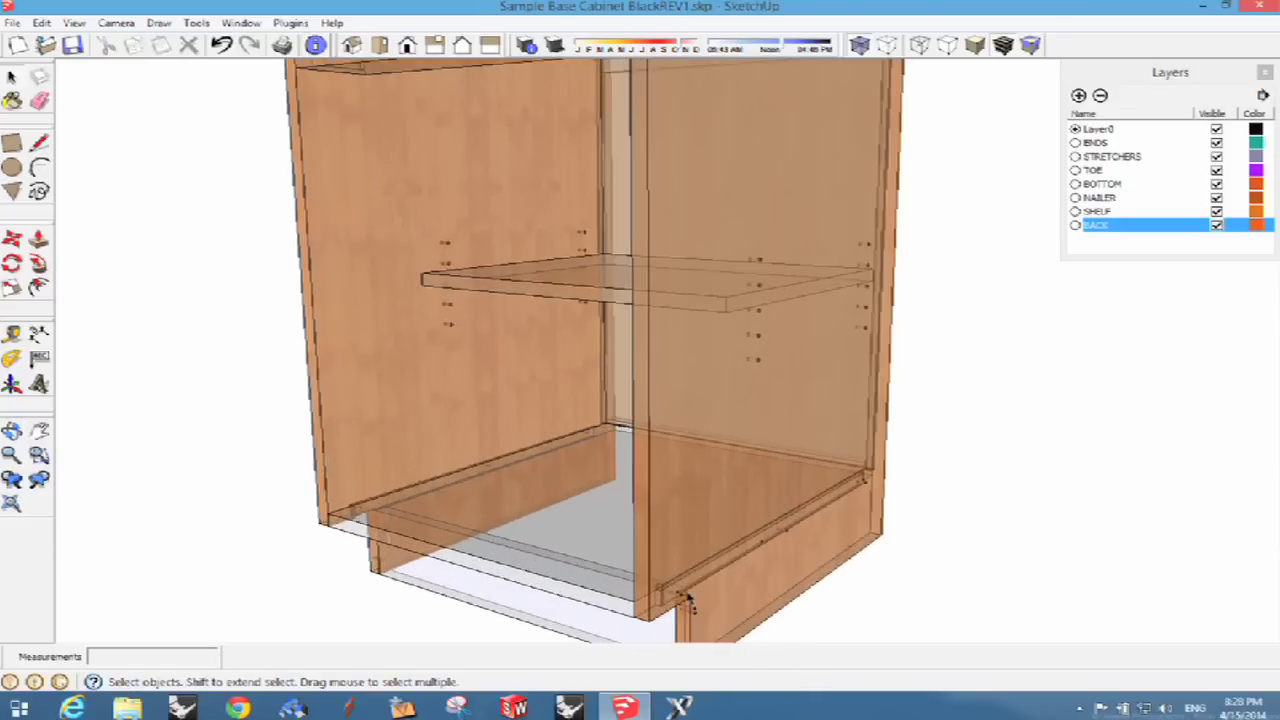
middle_click_drag(655, 590, 980, 565)
scroll(971, 591, "up", 5)
middle_click_drag(857, 600, 870, 520)
Briefly check the bottom with X-ray off, then restore X-ray and look down onto the bottom
left_click(861, 45)
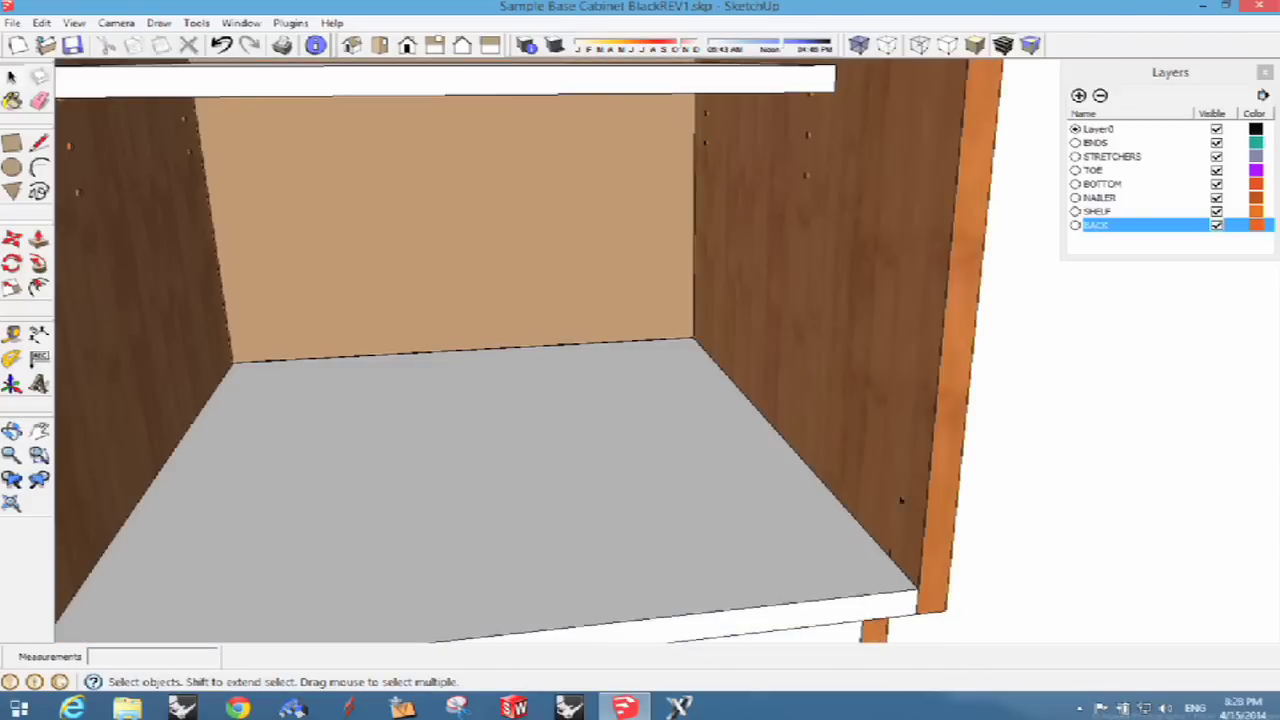
left_click(861, 45)
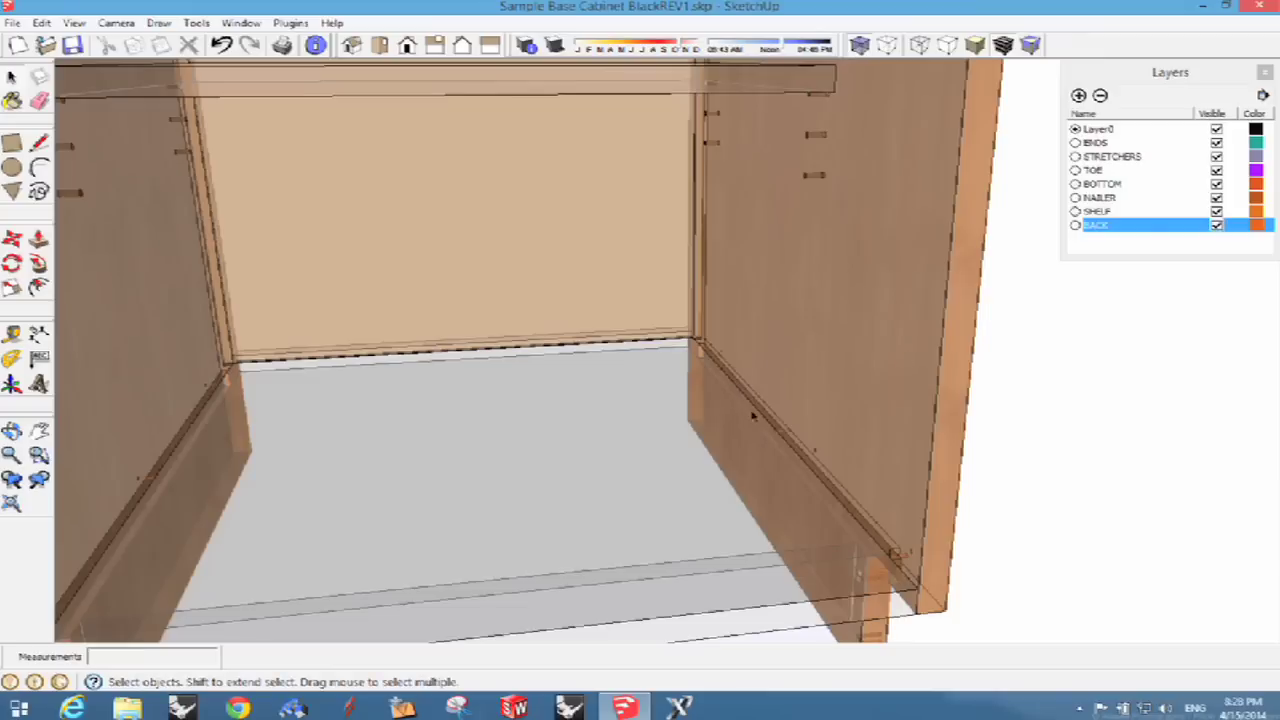
middle_click_drag(759, 435, 811, 429)
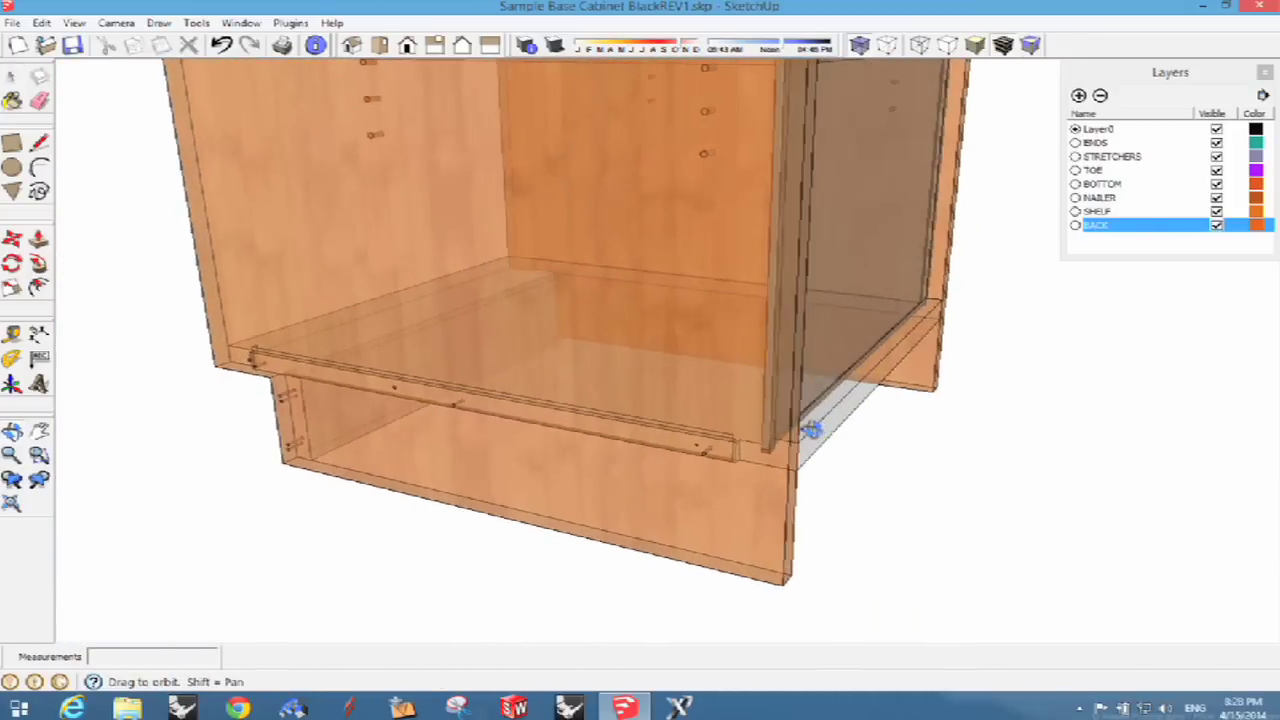
Hide the ENDS layer and orbit from a low front-right view toward the bottom corner joint
left_click(1216, 143)
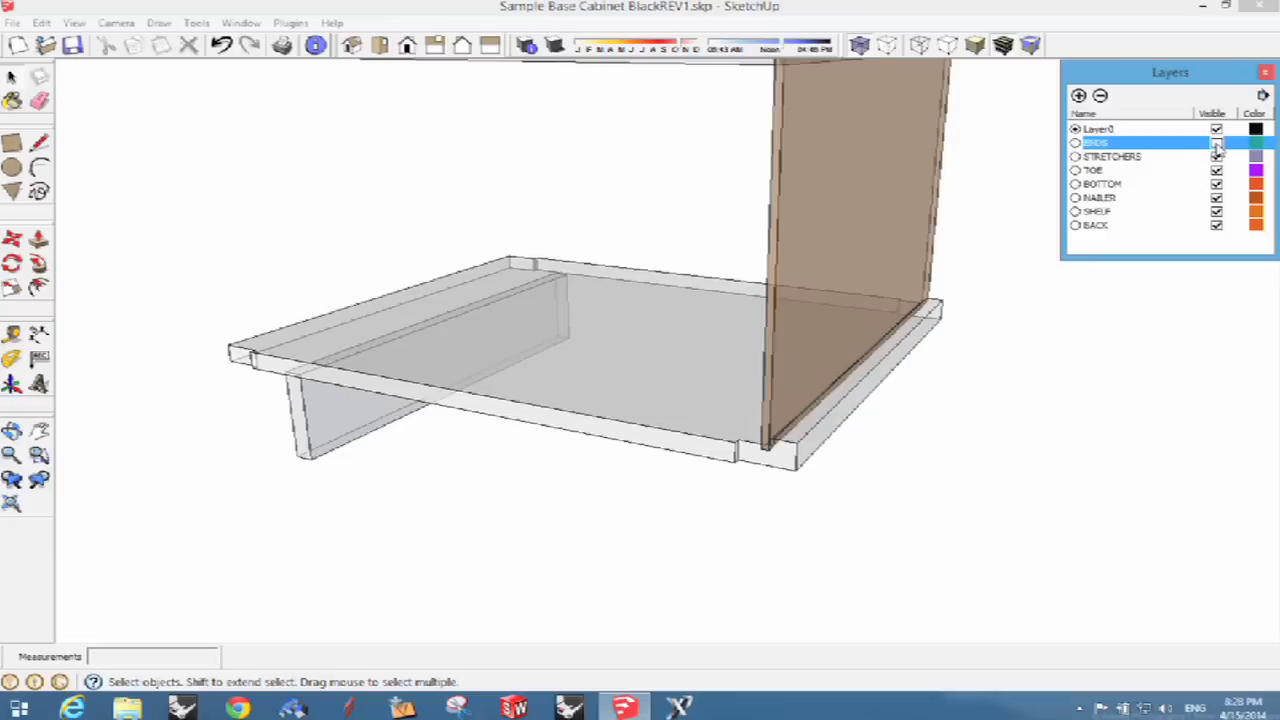
middle_click_drag(873, 562, 934, 449)
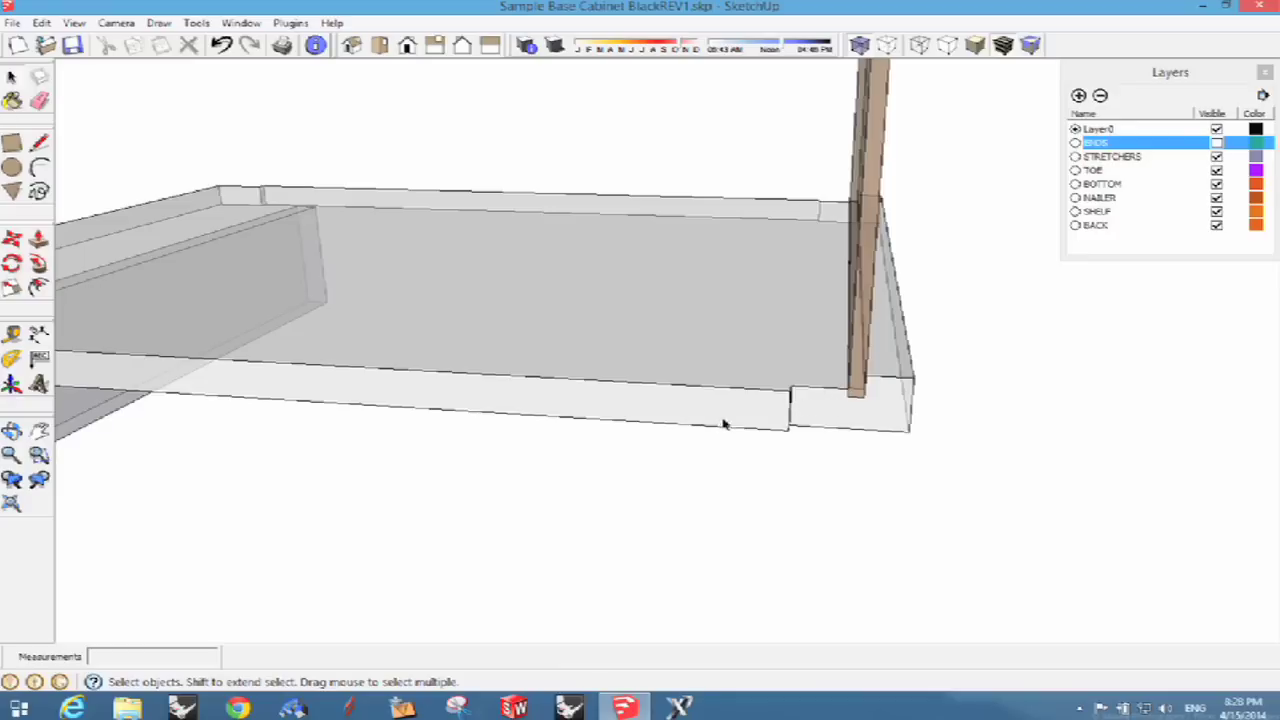
middle_click_drag(740, 410, 823, 403)
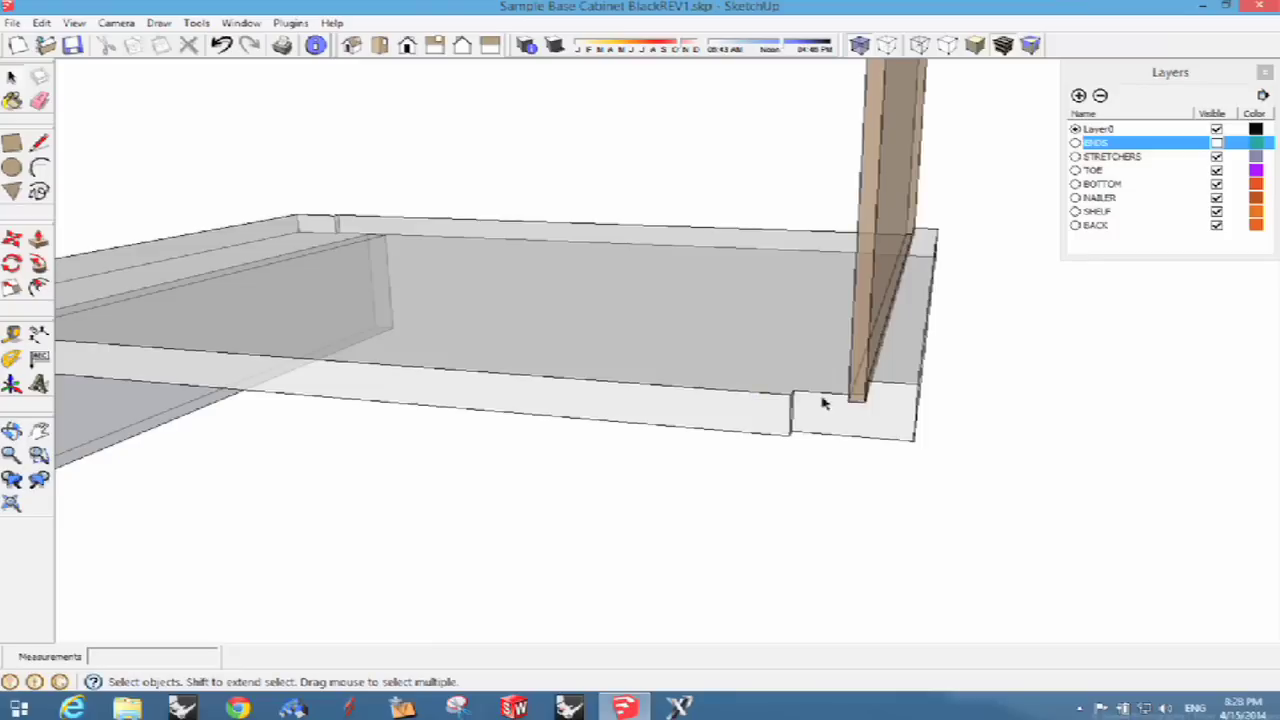
scroll(875, 393, "down", 6)
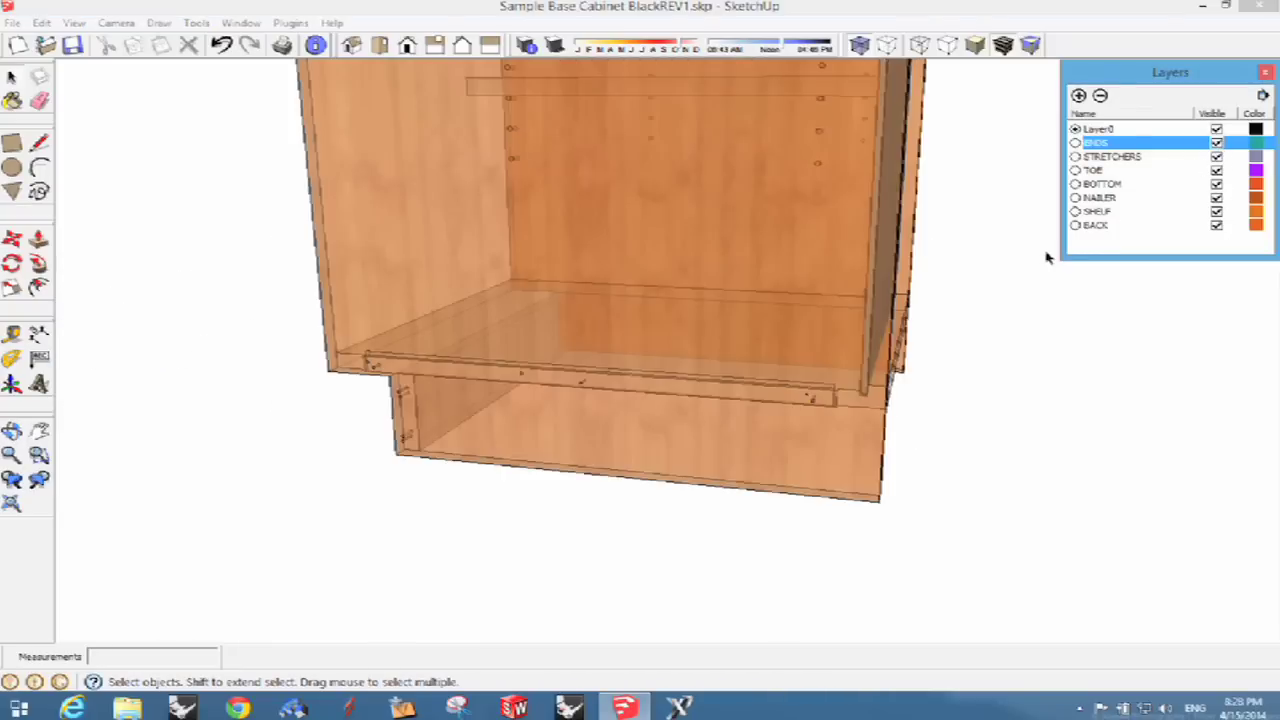
Turn off X-ray mode so the cabinet panels display as solid
middle_click_drag(1051, 251, 920, 349)
left_click(859, 45)
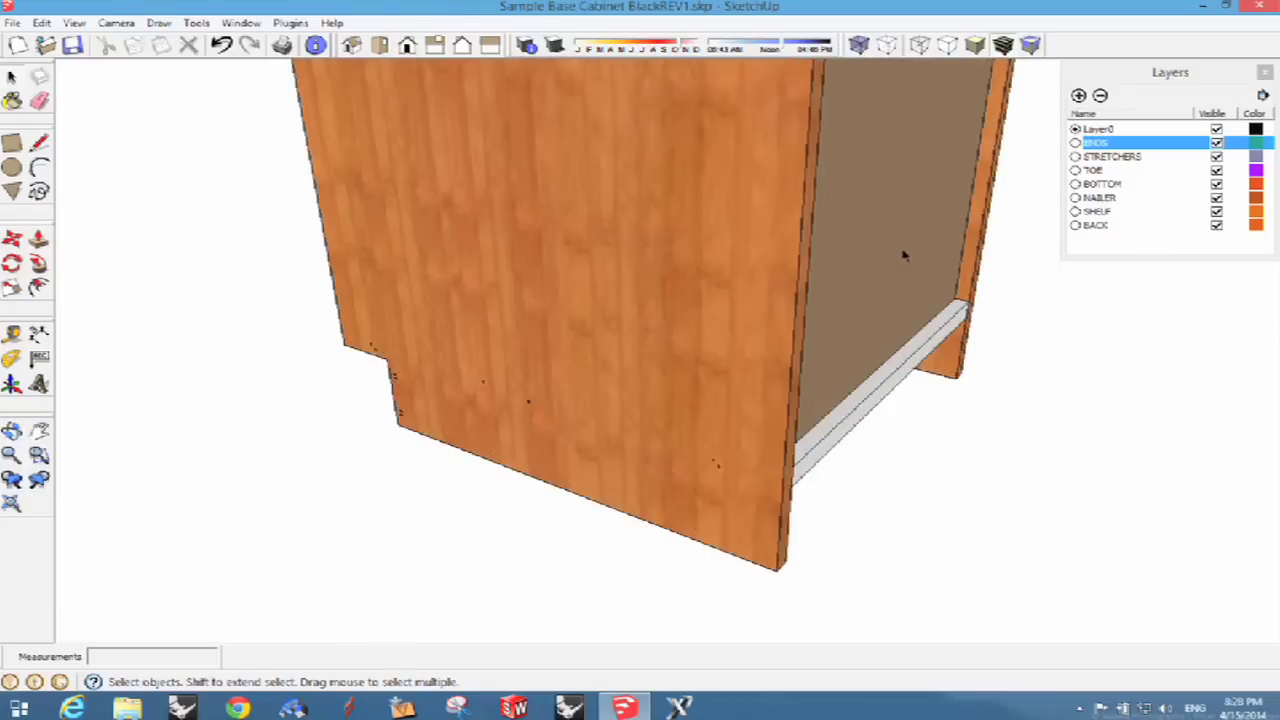
scroll(805, 405, "down", 5)
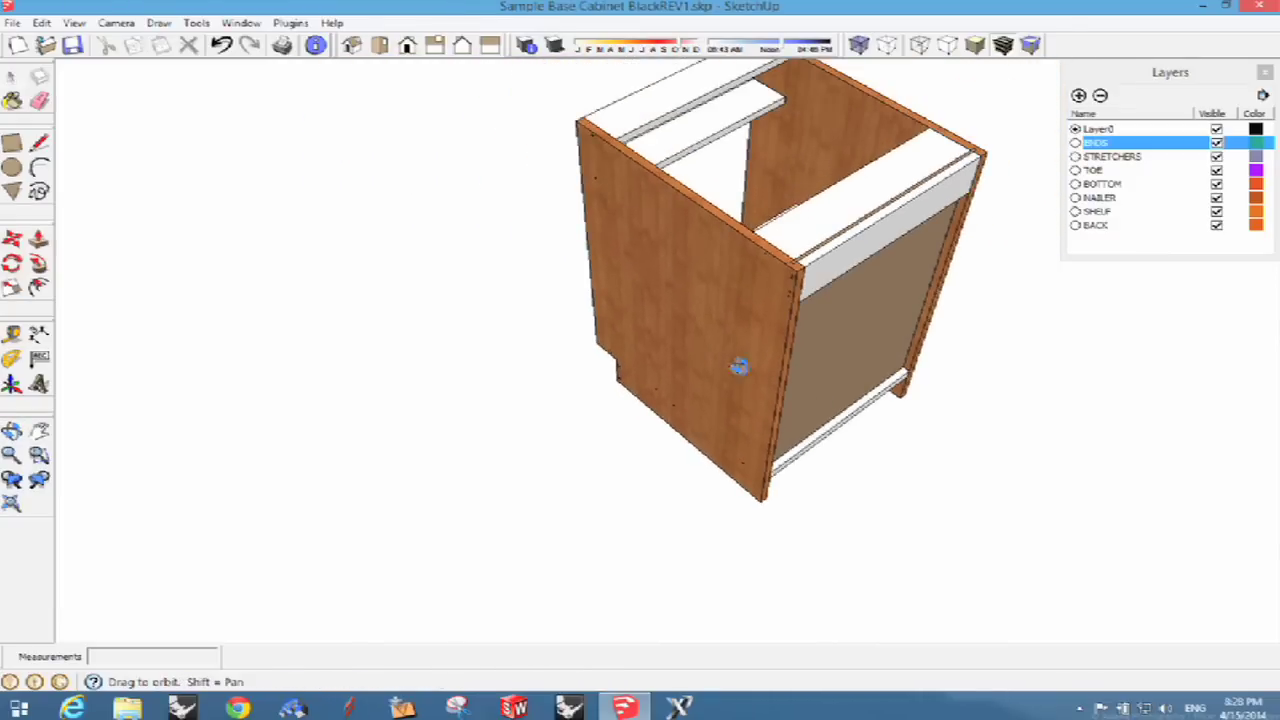
Orbit the cabinet to inspect the shelves, rear, open side and top stretchers
middle_click_drag(738, 366, 858, 400)
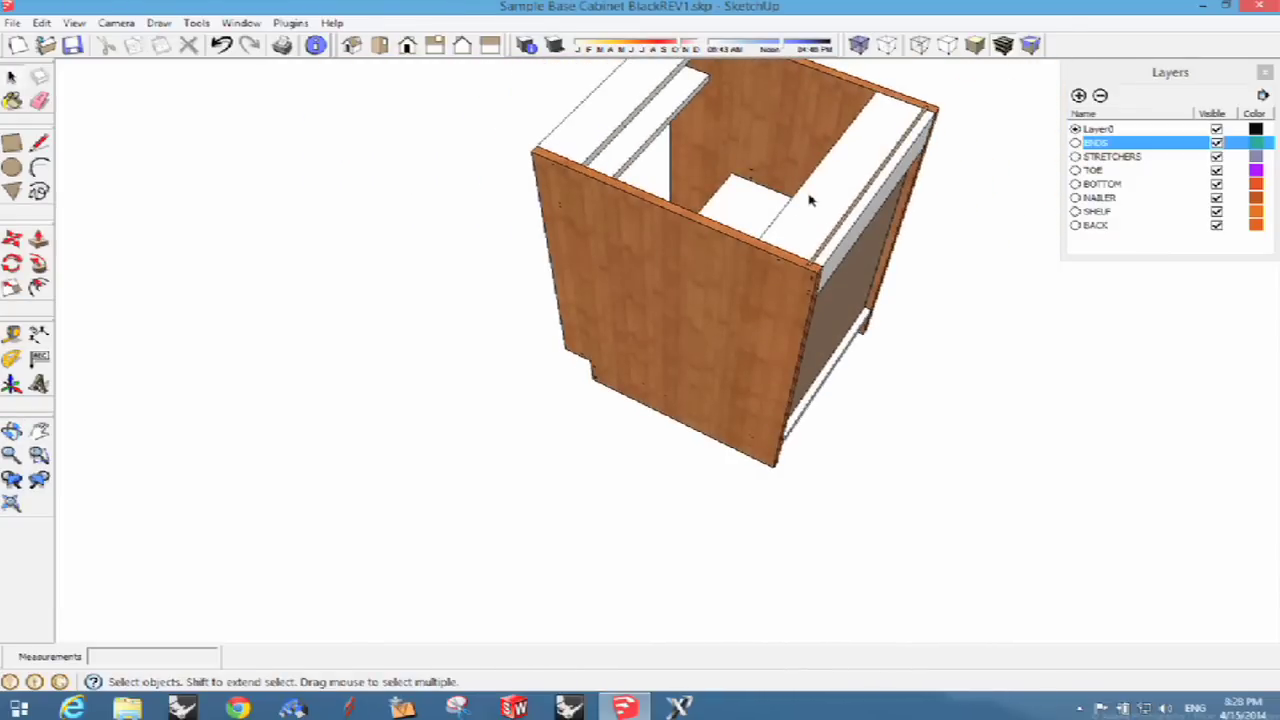
middle_click_drag(668, 345, 890, 278)
middle_click_drag(720, 365, 480, 363)
middle_click_drag(600, 200, 920, 222)
scroll(766, 193, "up", 2)
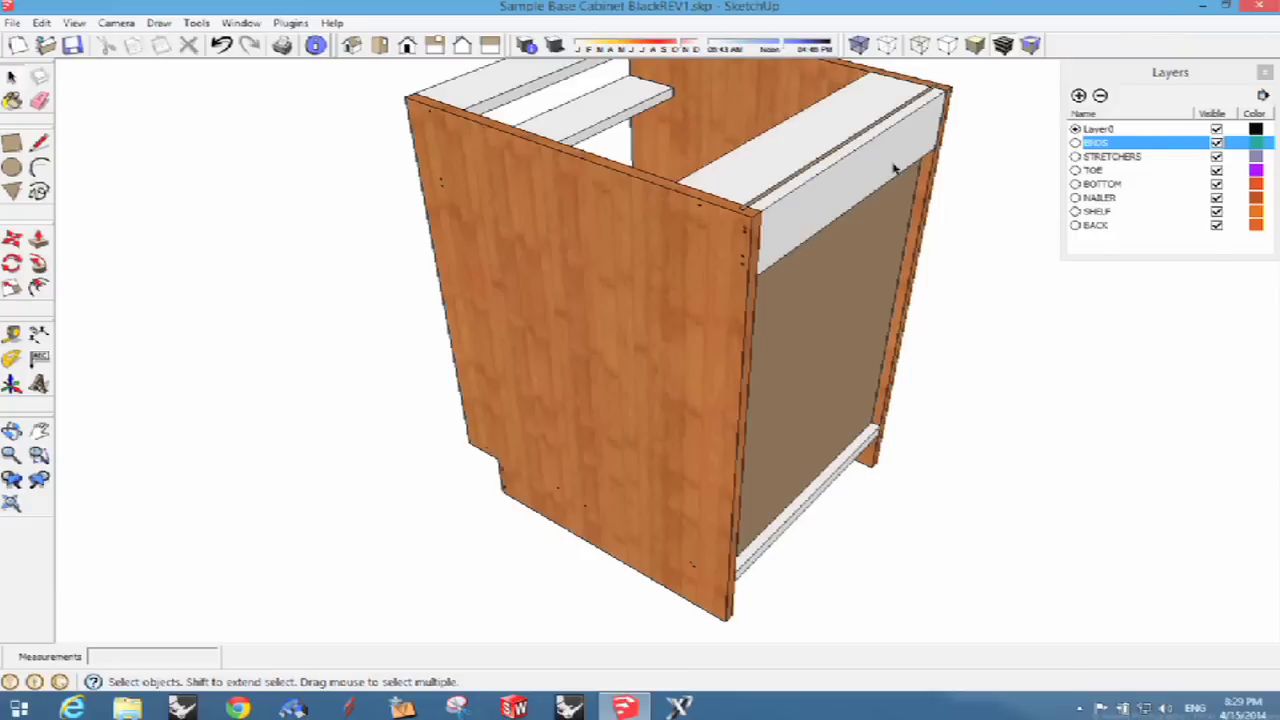
middle_click_drag(645, 320, 609, 517)
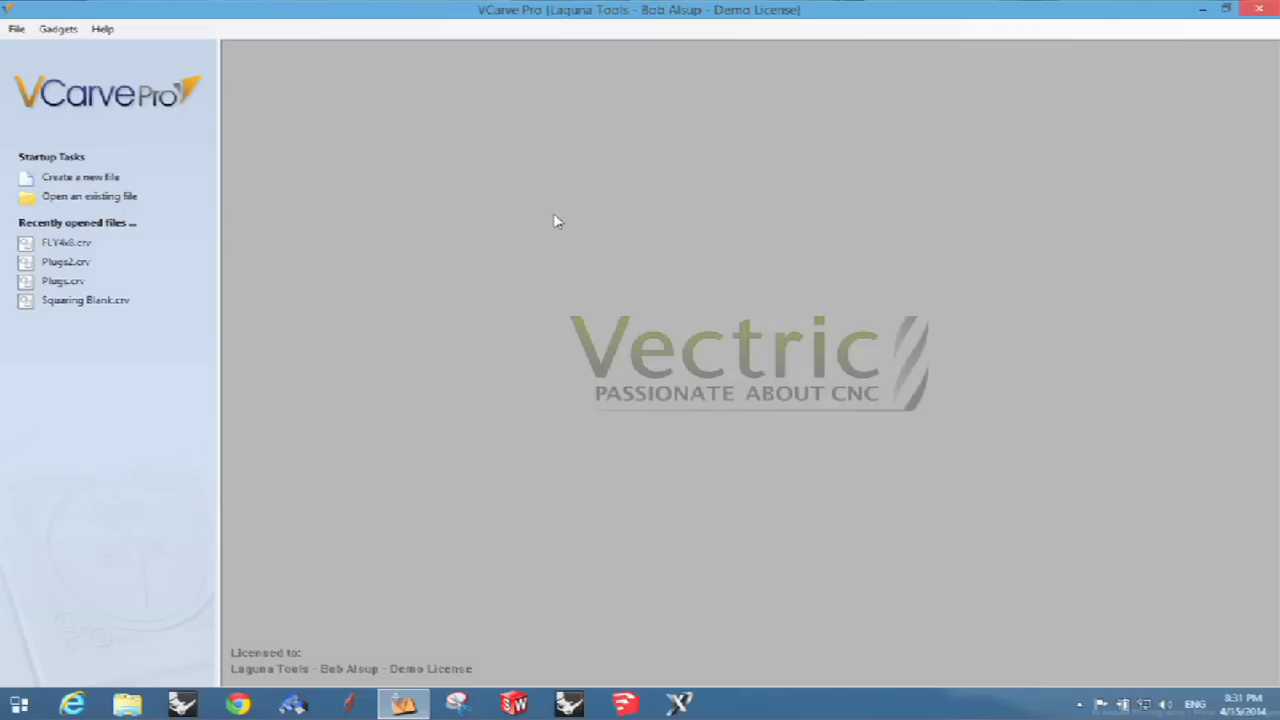
Create a new blank job from the VCarve Pro start screen
left_click(70, 178)
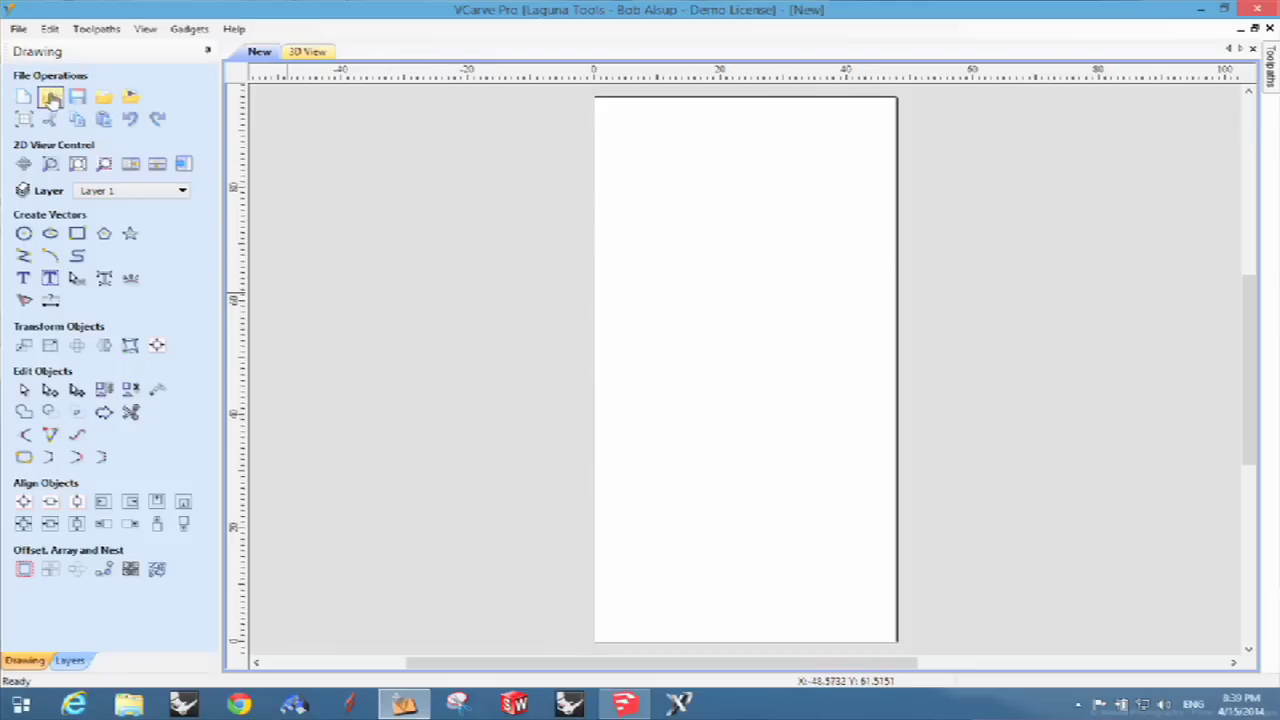
Import vectors from Sample Base Cabinet BlackREV1.skp
left_click(101, 100)
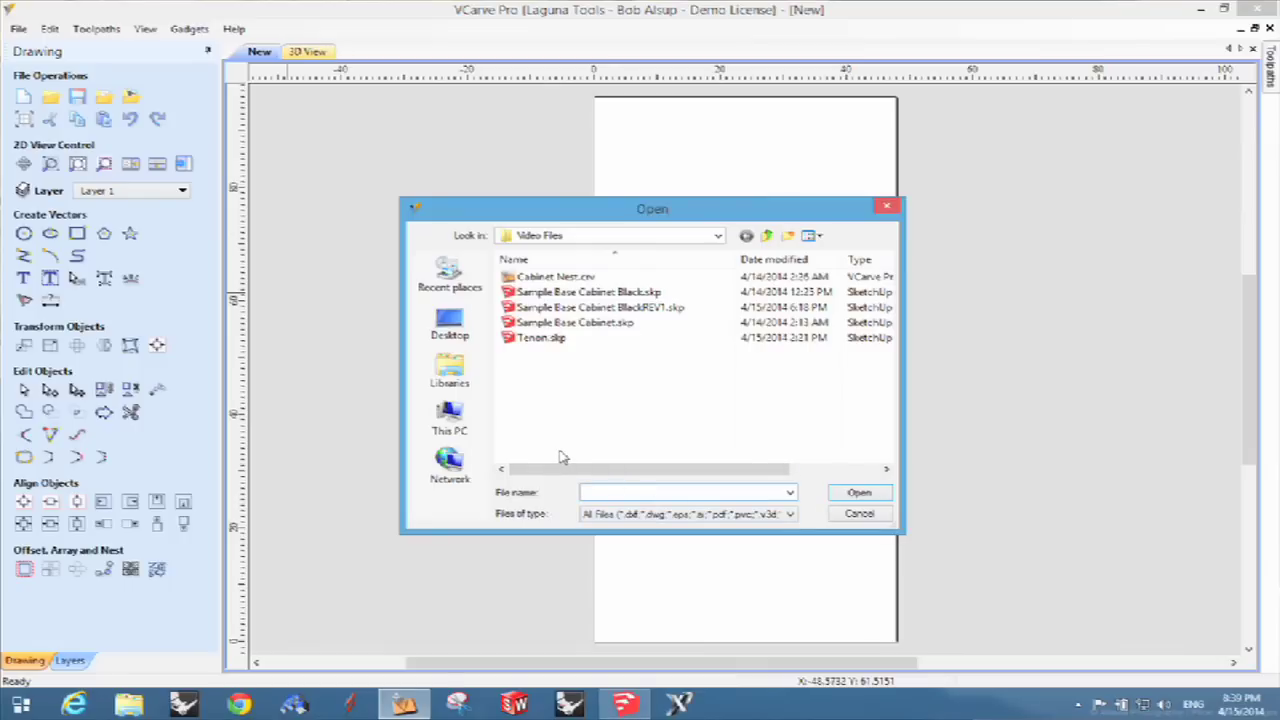
left_click(617, 308)
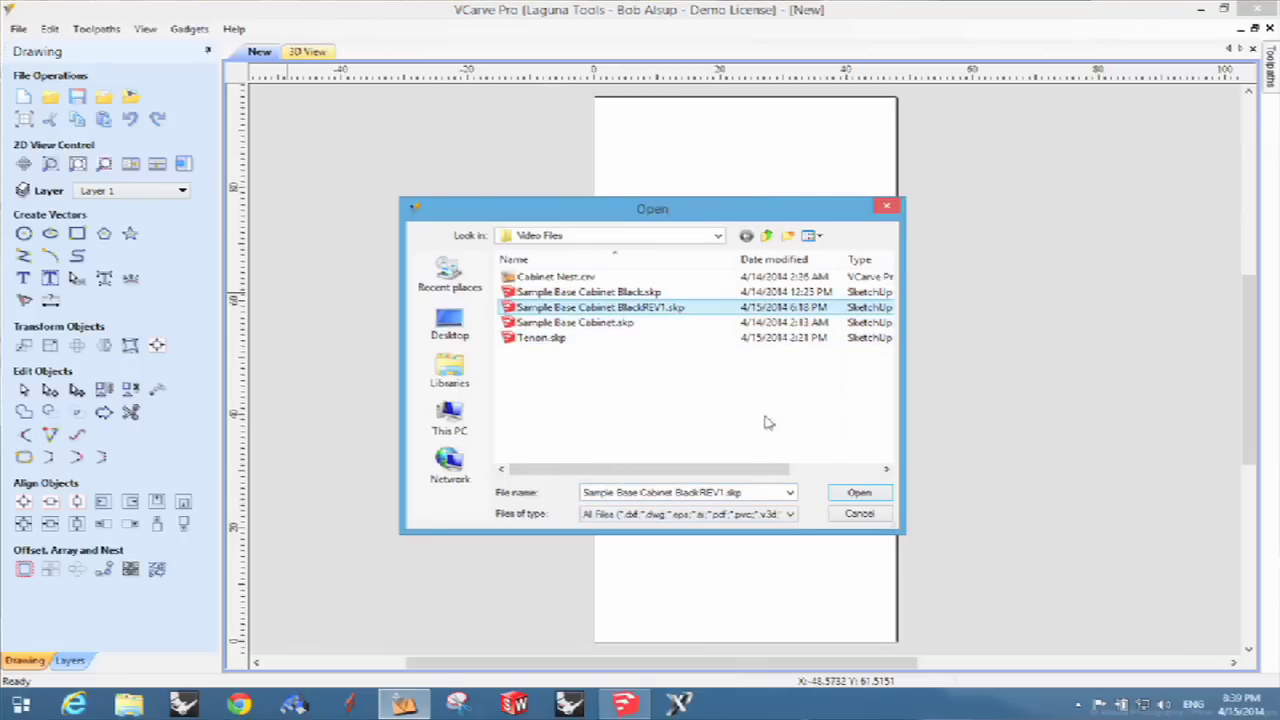
left_click(855, 492)
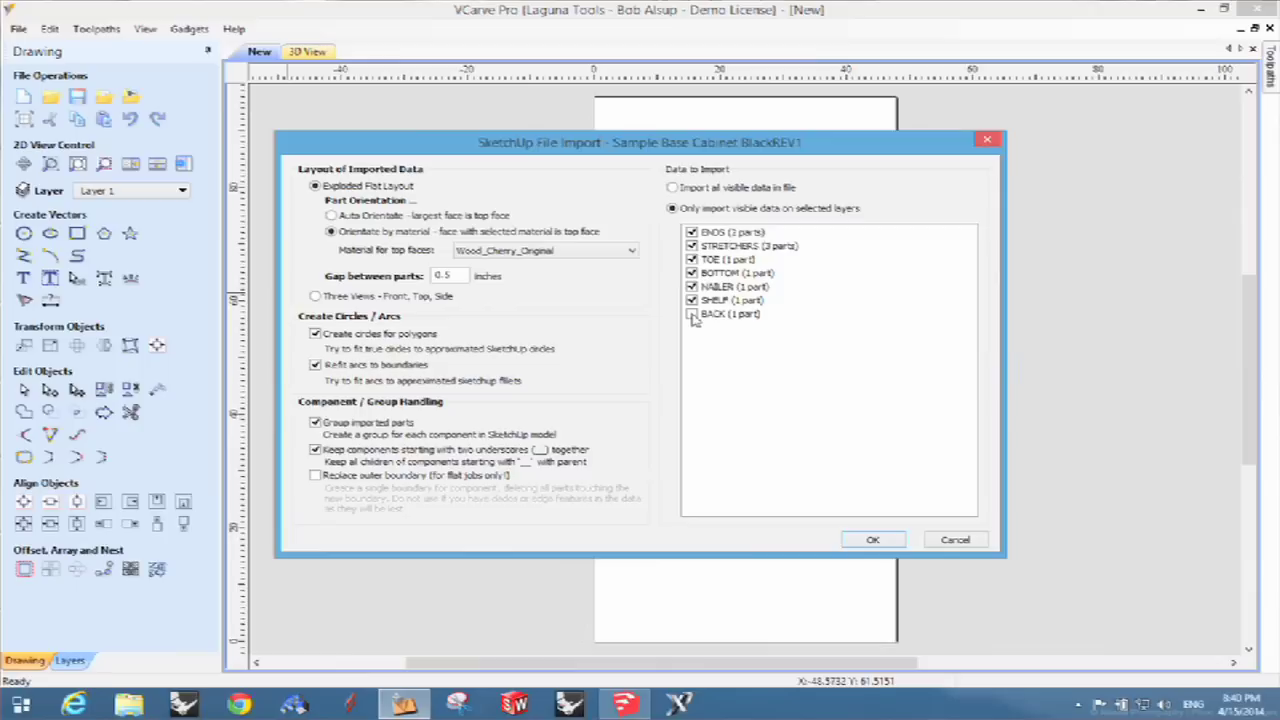
Accept the import settings to place the parts, then select the middle end panel
left_click(872, 541)
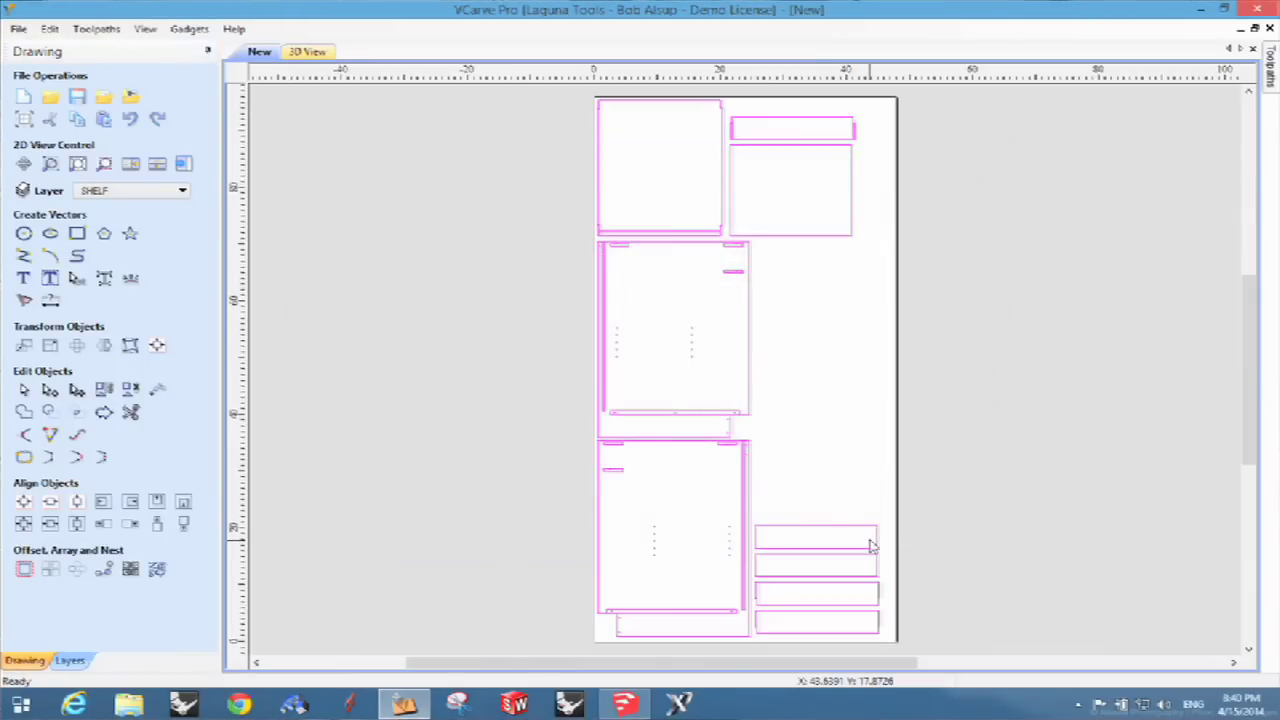
left_click(850, 352)
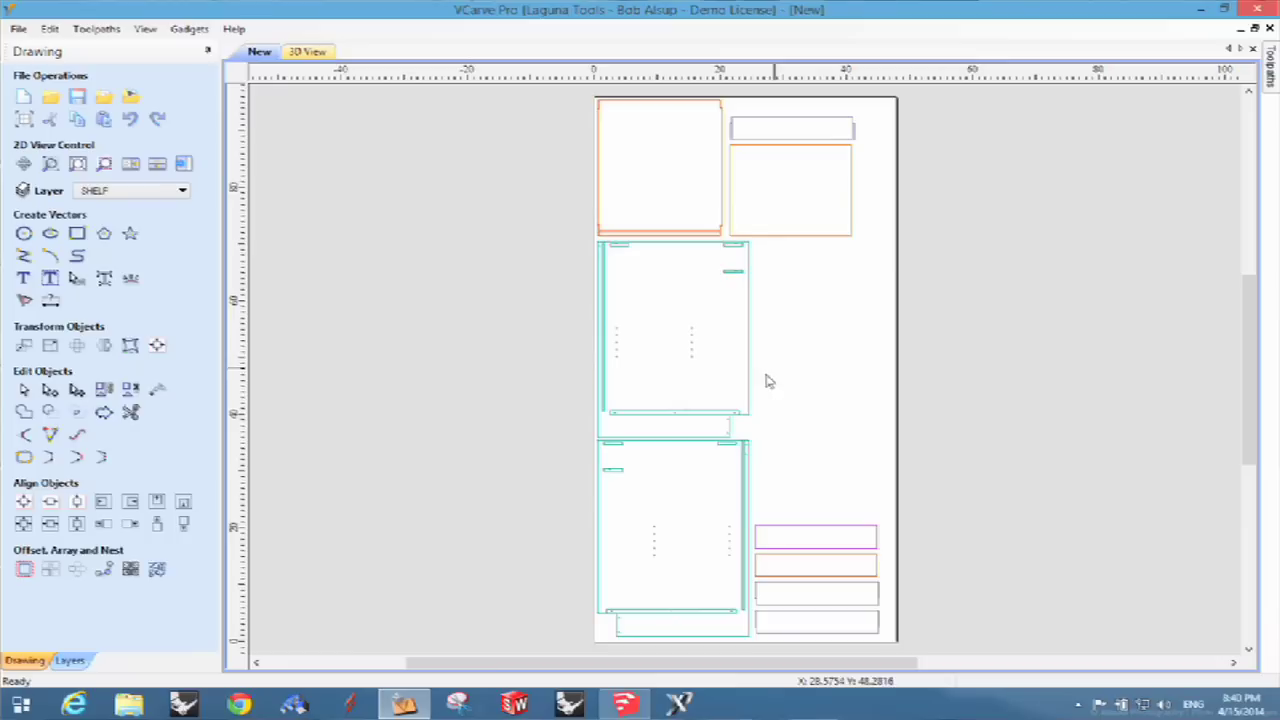
left_click(751, 375)
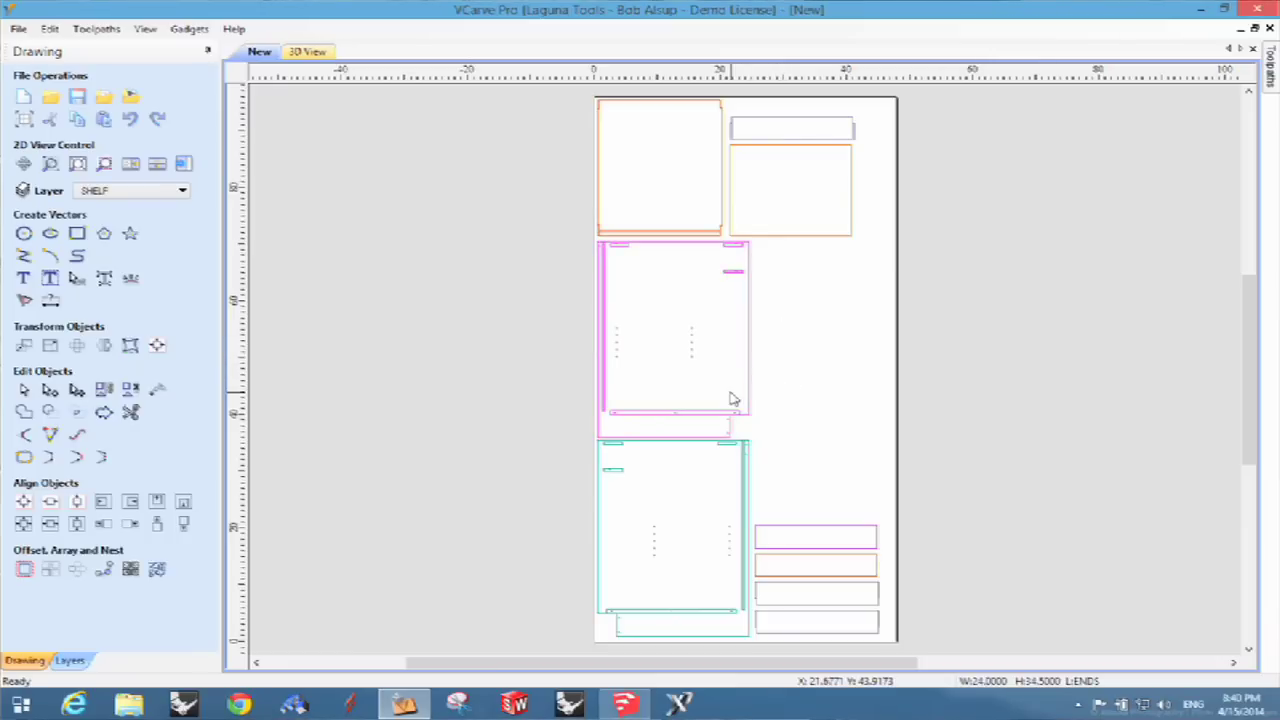
scroll(645, 388, "up", 2)
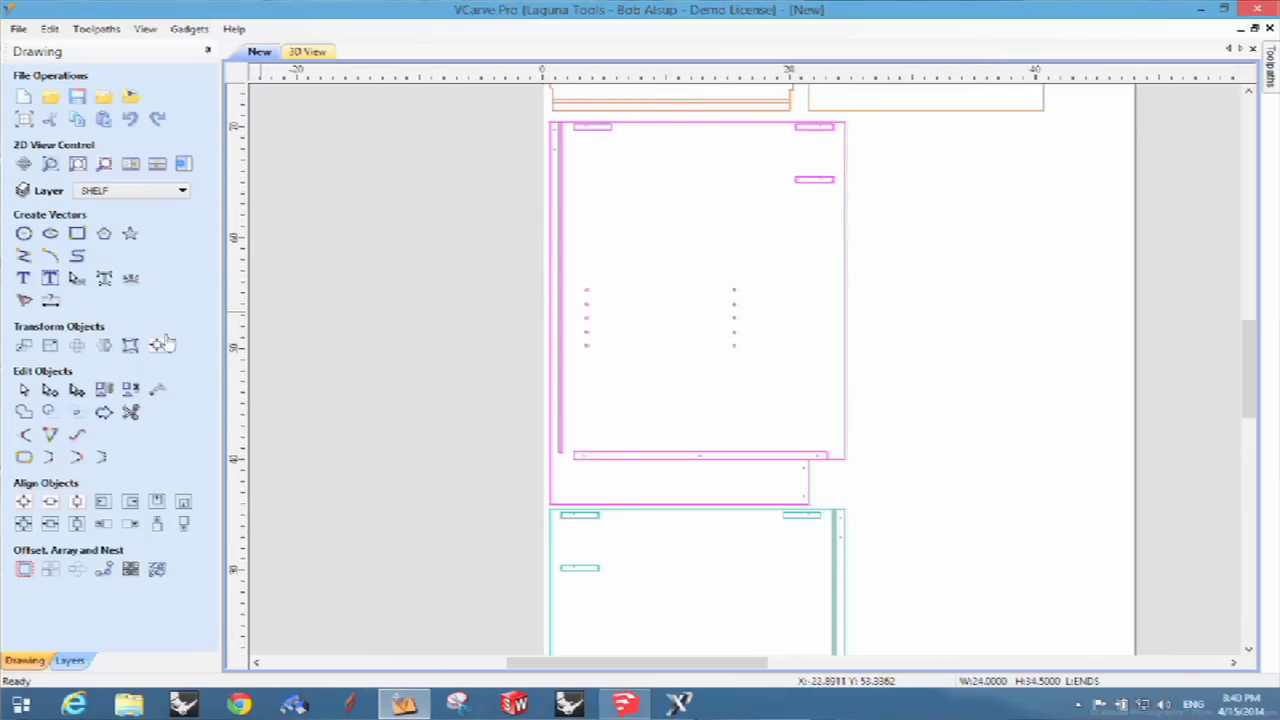
Select the end panel's two shelf-pin hole columns and the dado outline near its top
left_click(130, 389)
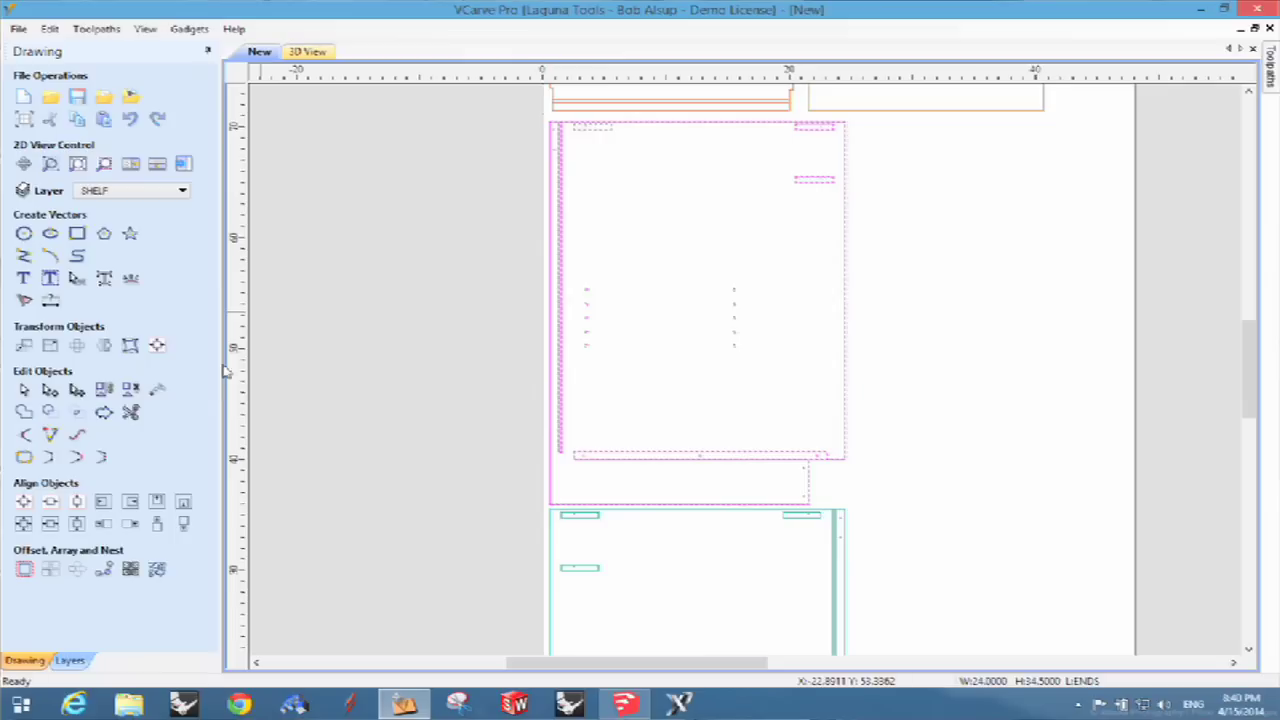
left_click(483, 348)
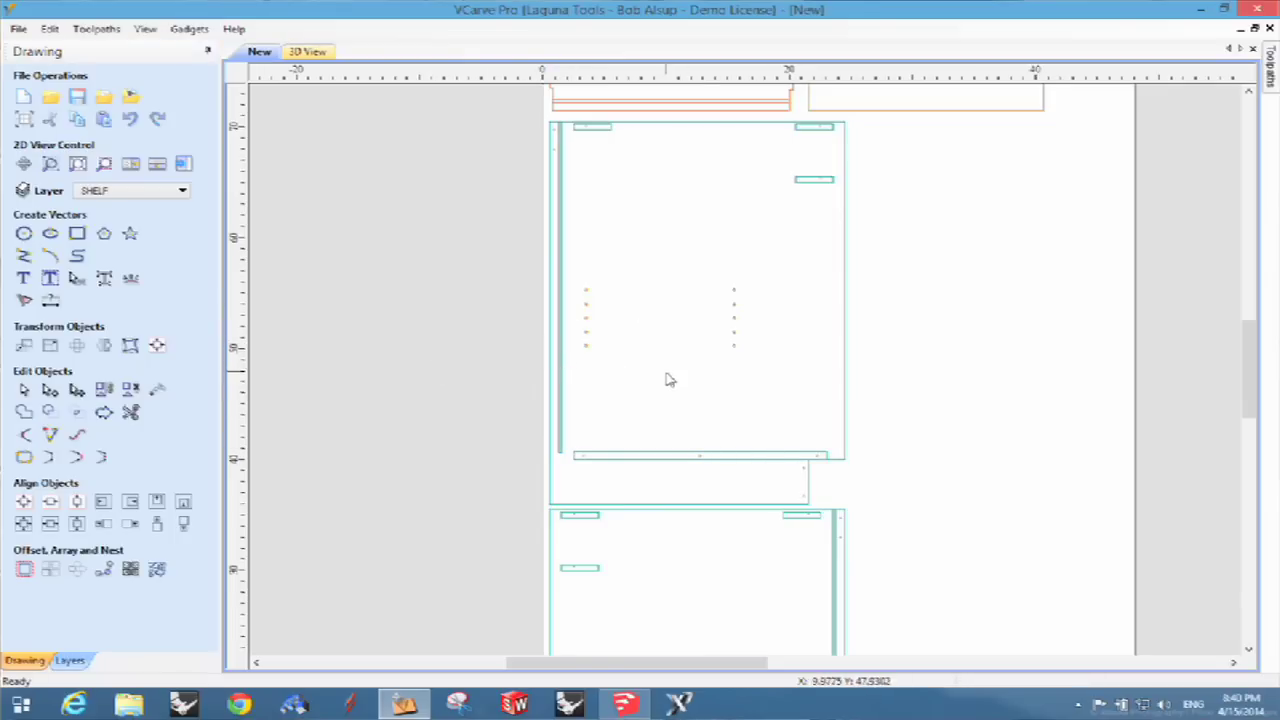
left_click_drag(580, 277, 753, 401)
left_click(808, 181)
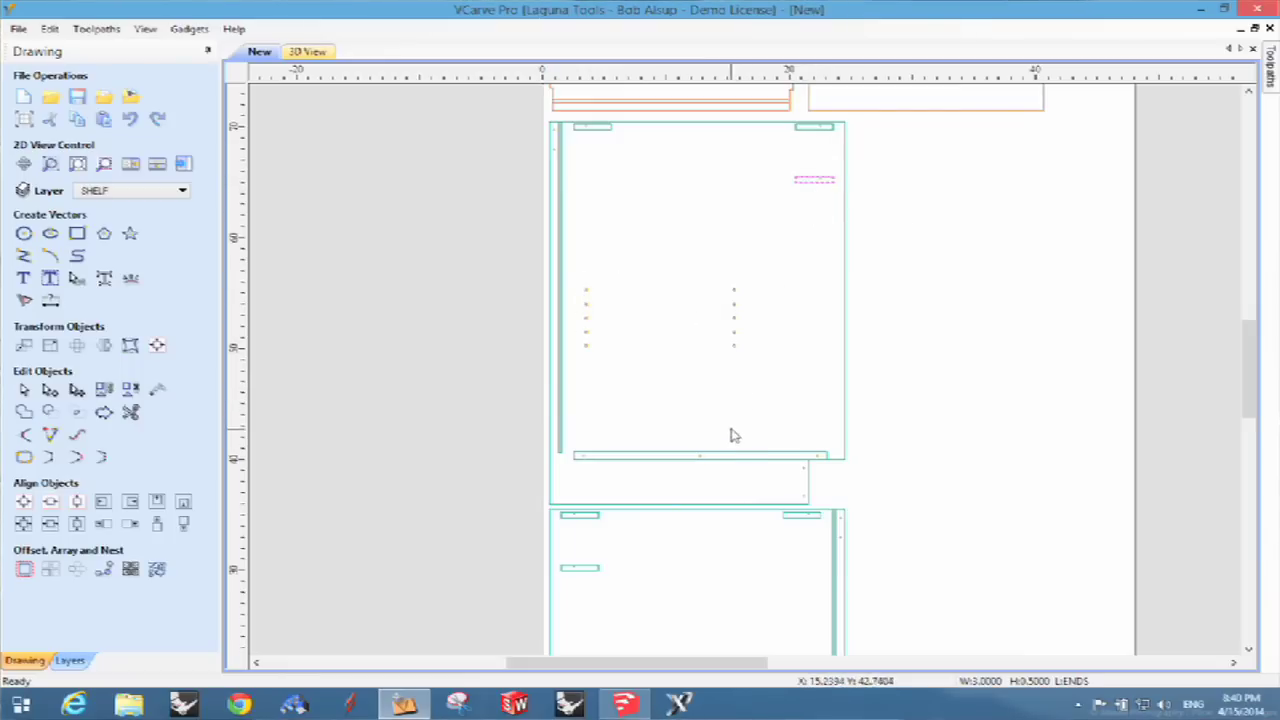
scroll(910, 432, "down", 4)
scroll(911, 430, "up", 1)
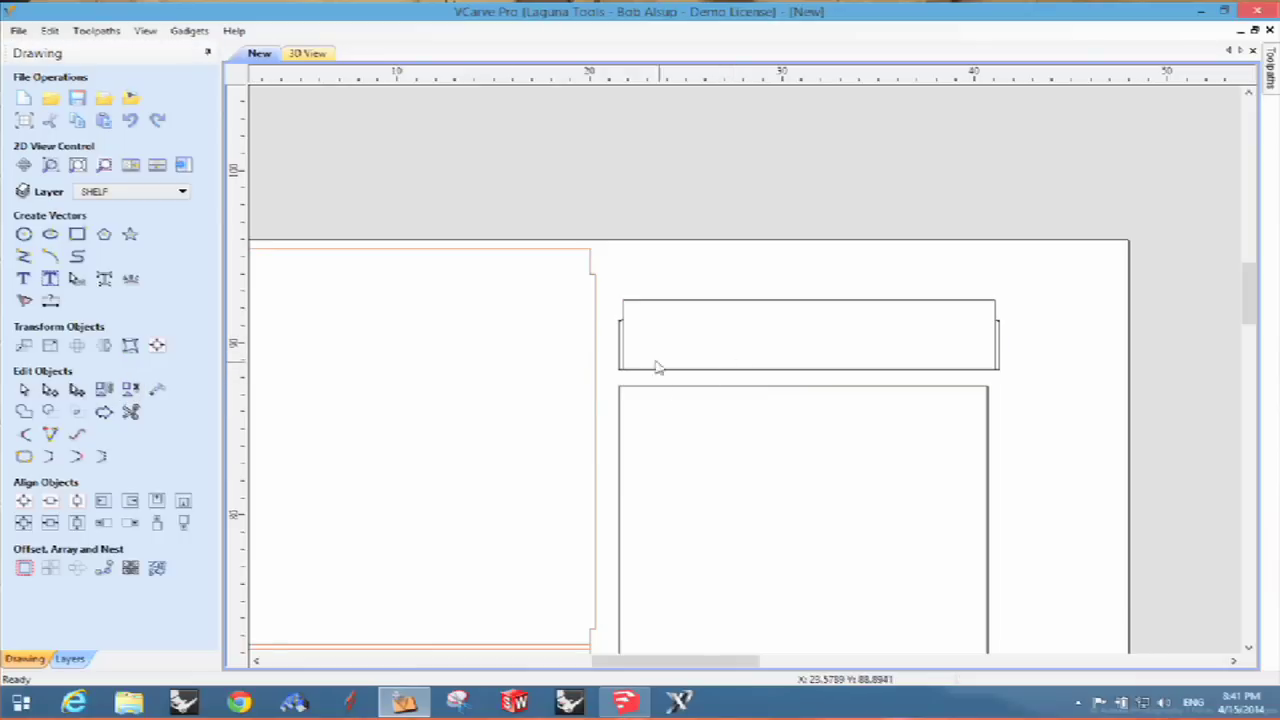
Zoom in to select and check the upper shelf outline, then zoom back out
scroll(874, 363, "up", 3)
scroll(1013, 354, "up", 2)
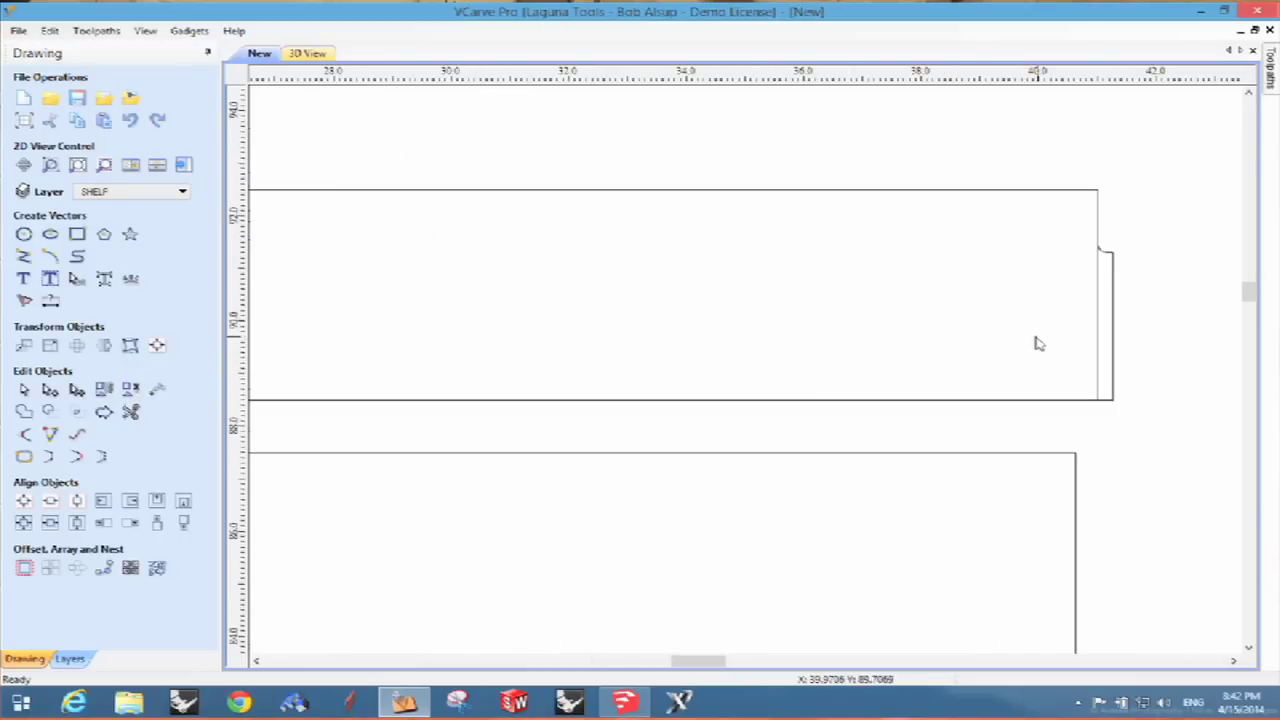
left_click(1113, 293)
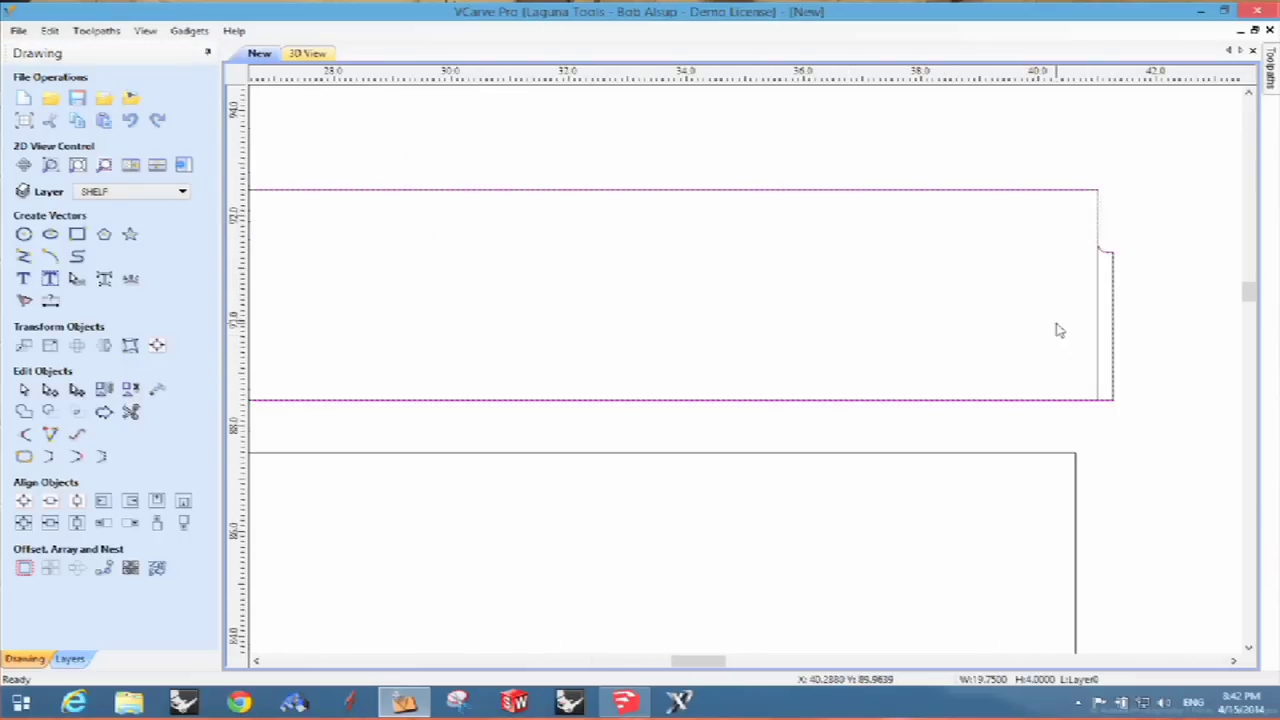
left_click(1121, 334)
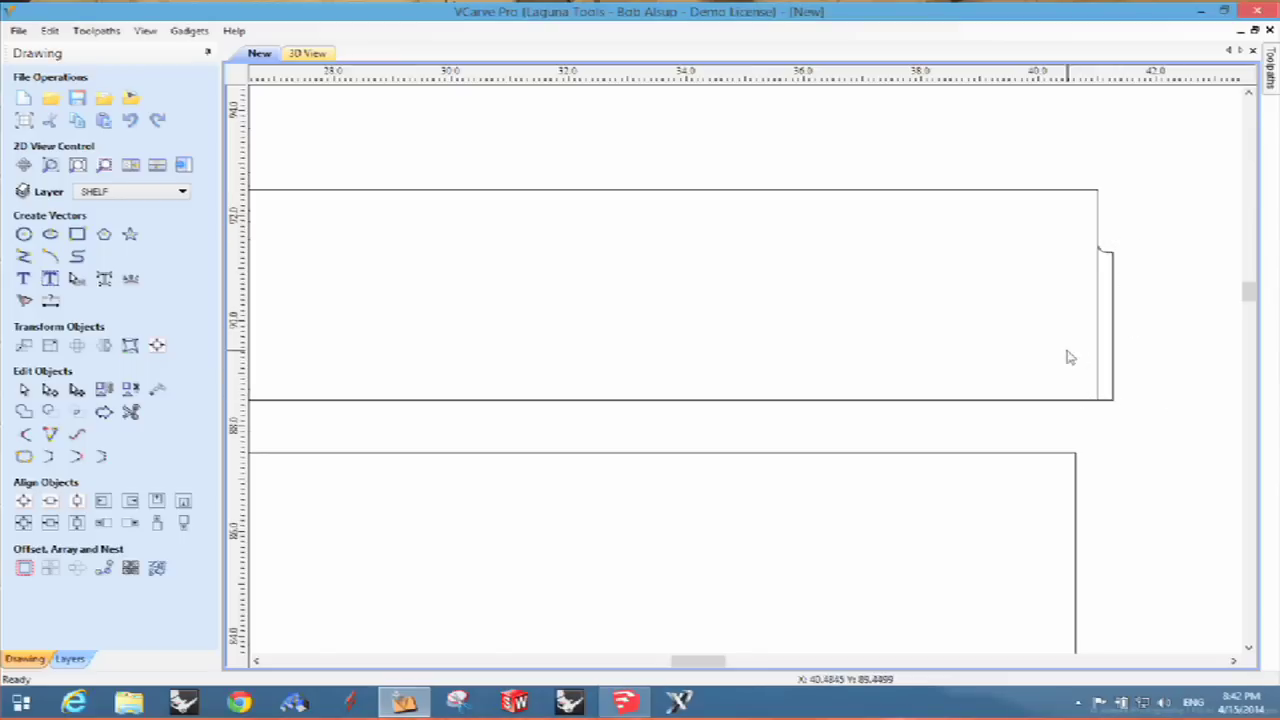
scroll(931, 368, "down", 5)
scroll(829, 466, "down", 3)
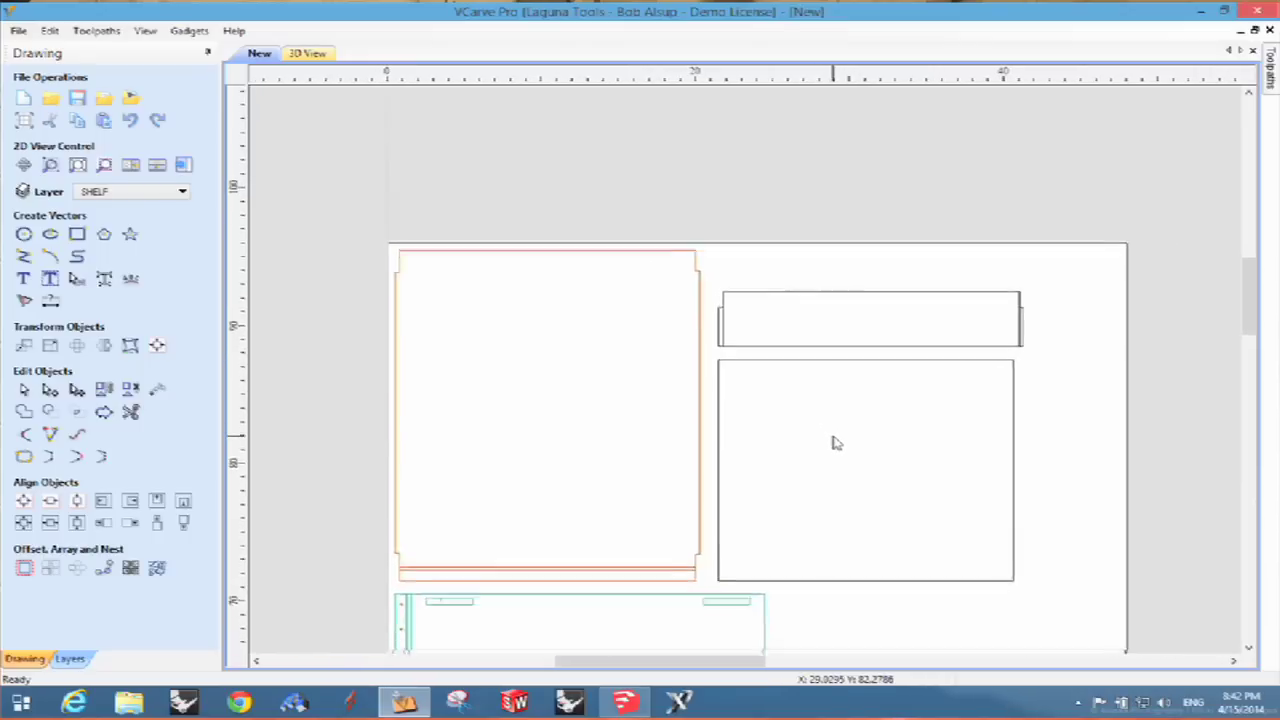
scroll(860, 460, "down", 8)
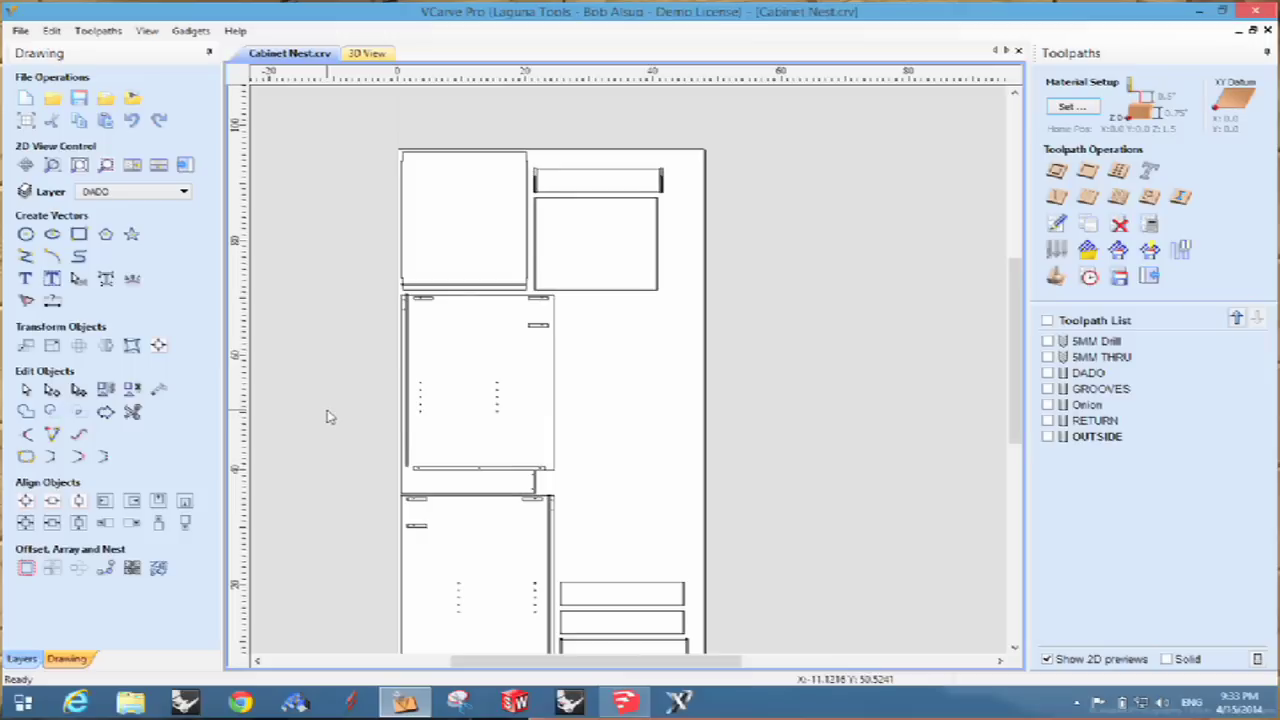
Centre the nested sheet and switch to the 3D toolpath preview
middle_click_drag(329, 417, 446, 346)
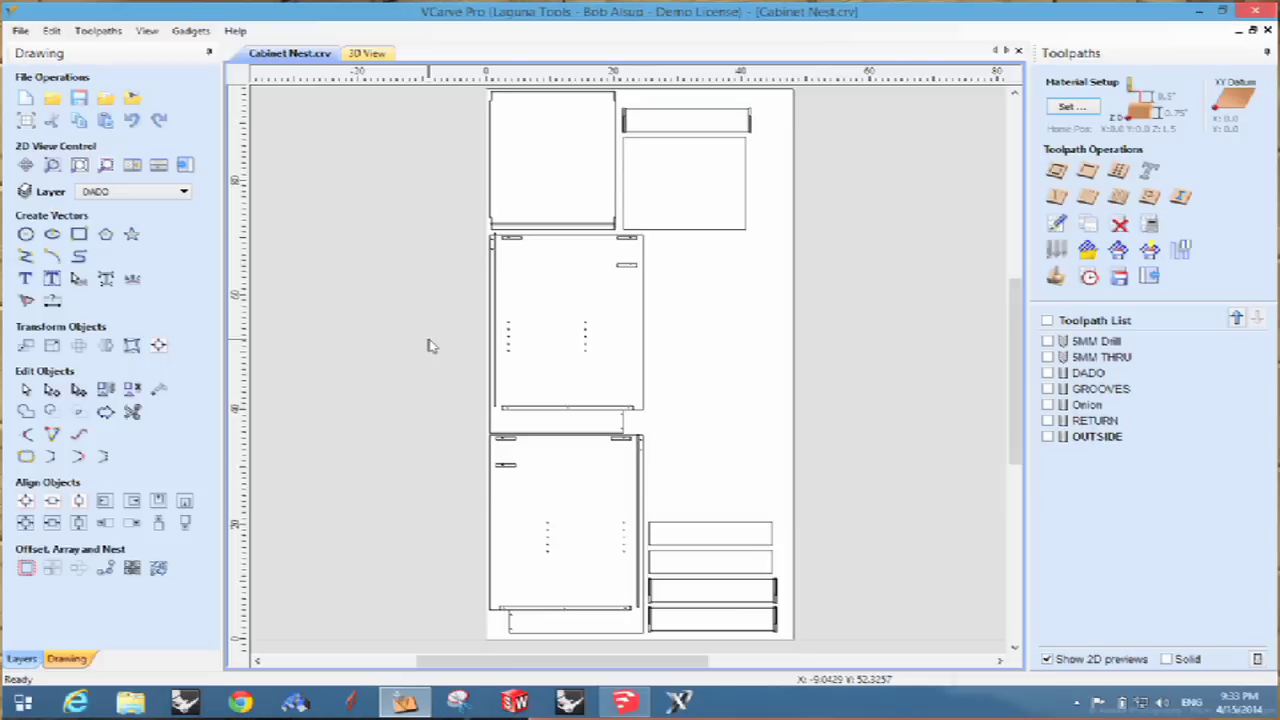
left_click(1055, 277)
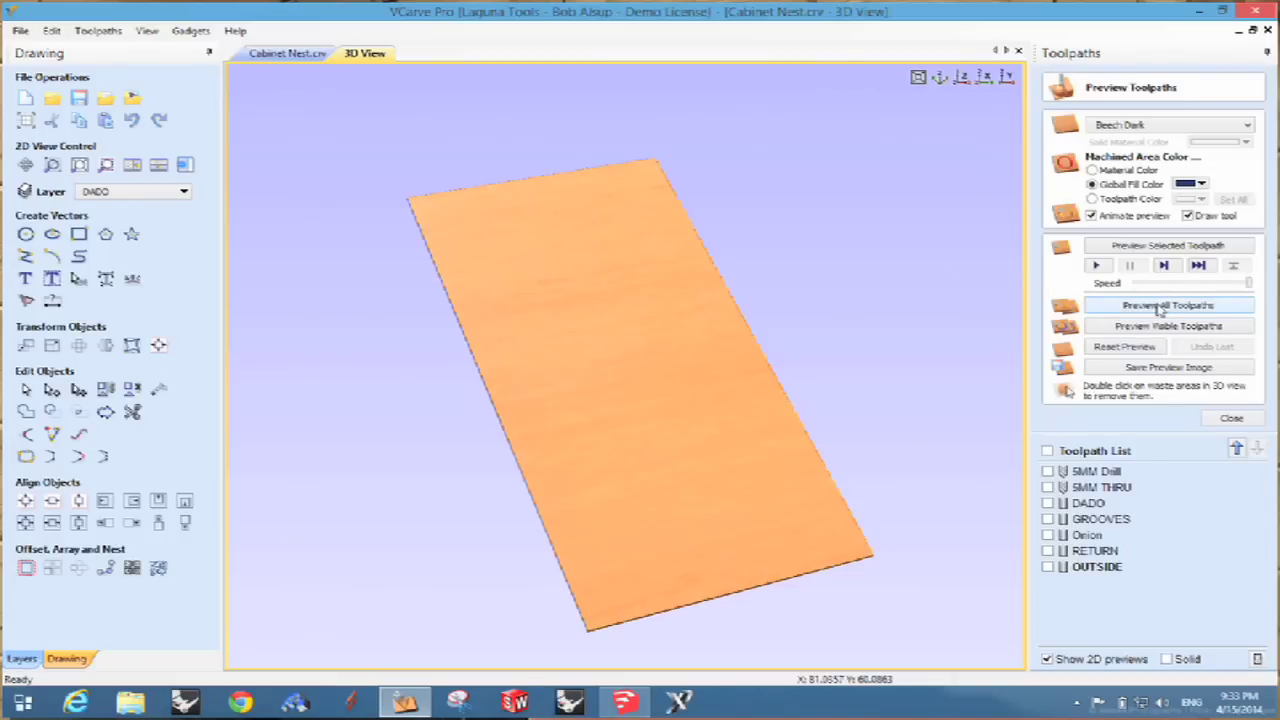
Simulate all toolpaths and remove the waste material around the cut parts
left_click(1160, 306)
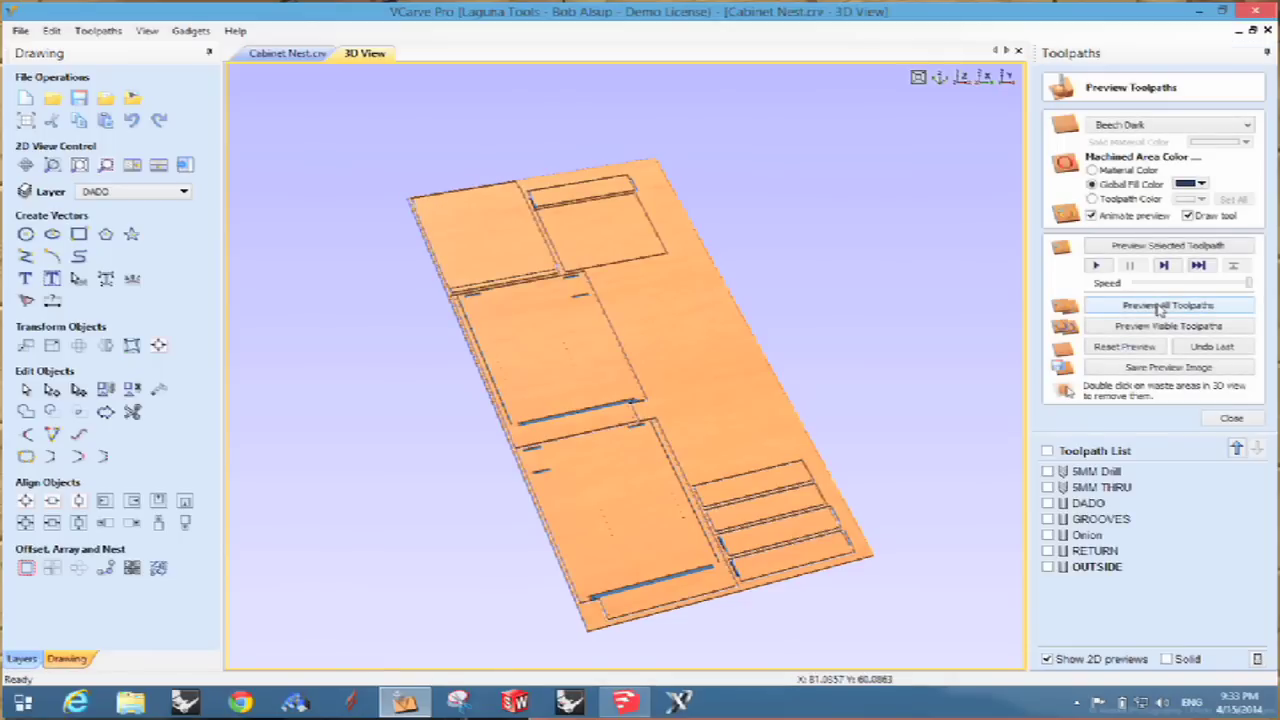
double_click(716, 343)
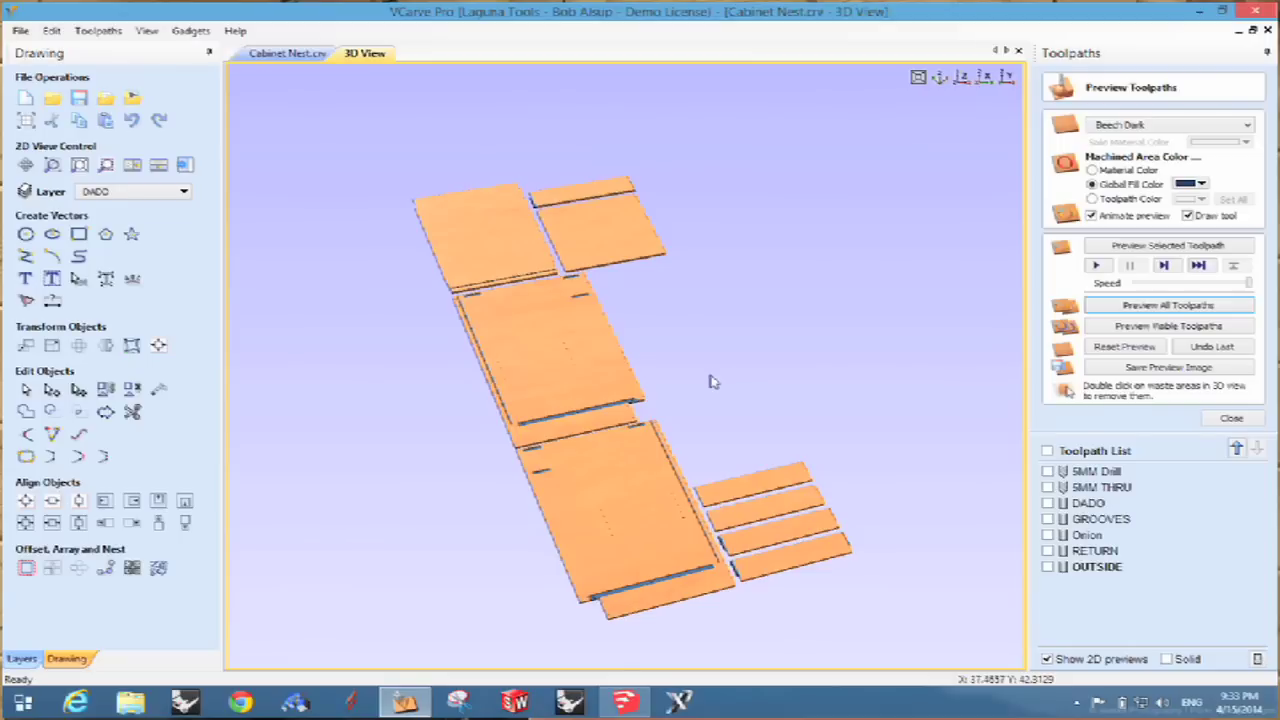